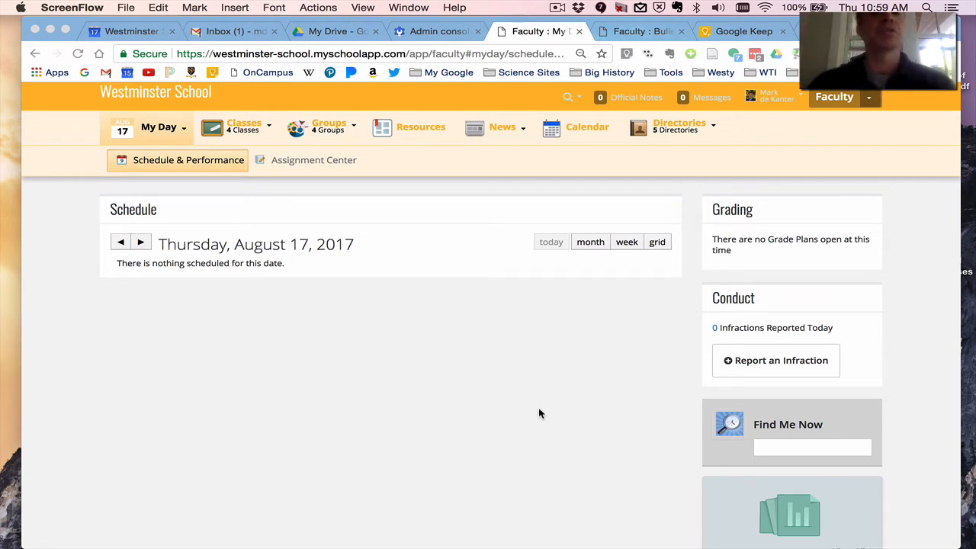
# Open the topics page of the AP Biology - 1 class.
pyautogui.click(249, 136)
pyautogui.moveTo(249, 136)
pyautogui.click(253, 158)
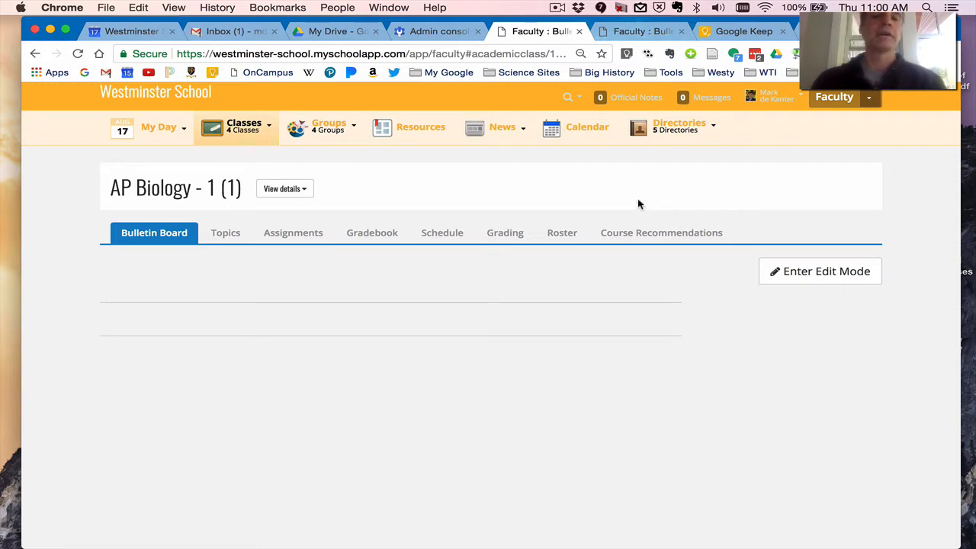
pyautogui.click(215, 238)
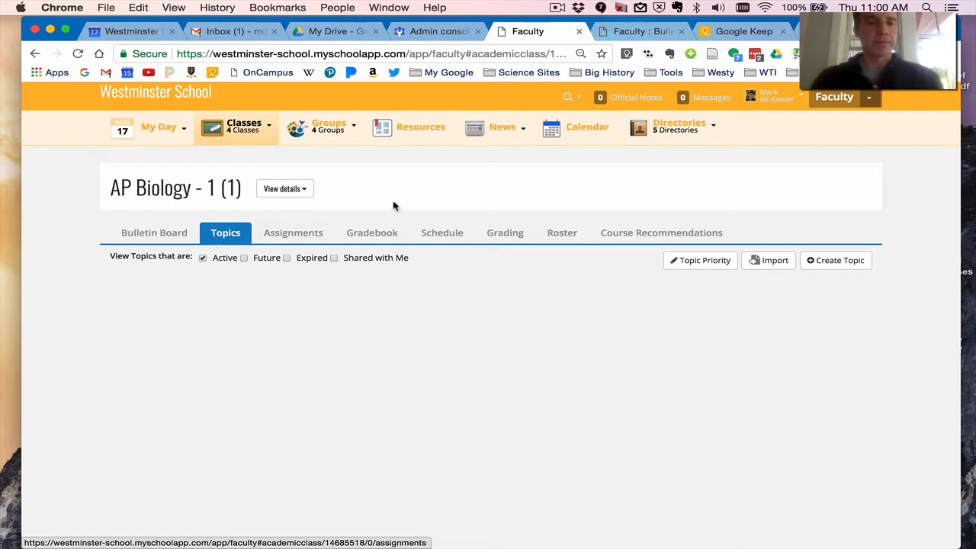
# Start a topic import and load your own topics from year 2016 - 2017, section AP Biology - 3 (3).
pyautogui.click(775, 263)
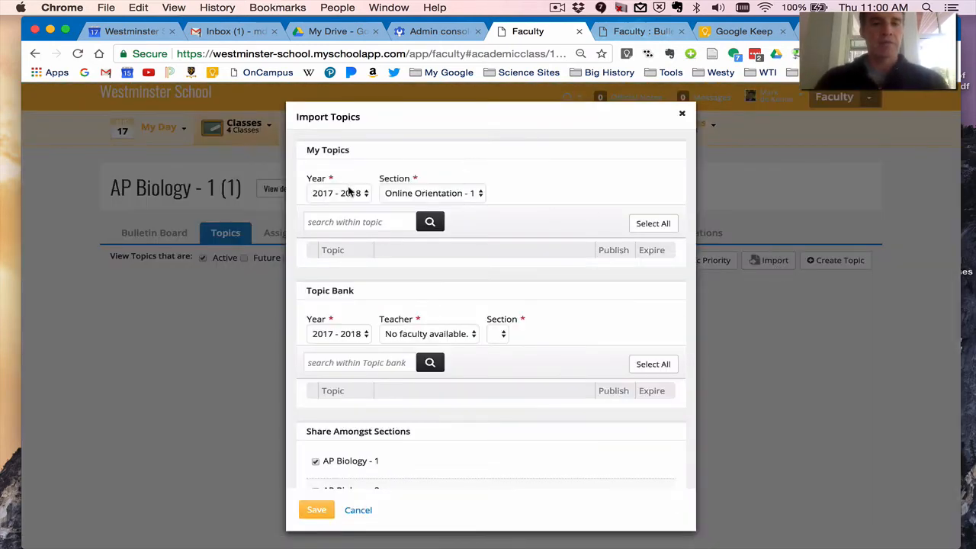
pyautogui.click(348, 192)
pyautogui.click(345, 182)
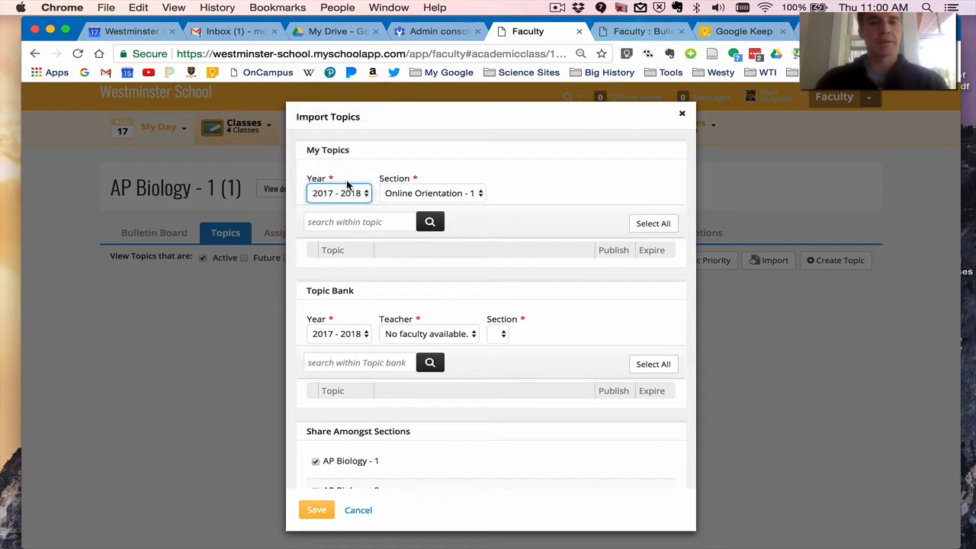
pyautogui.click(462, 196)
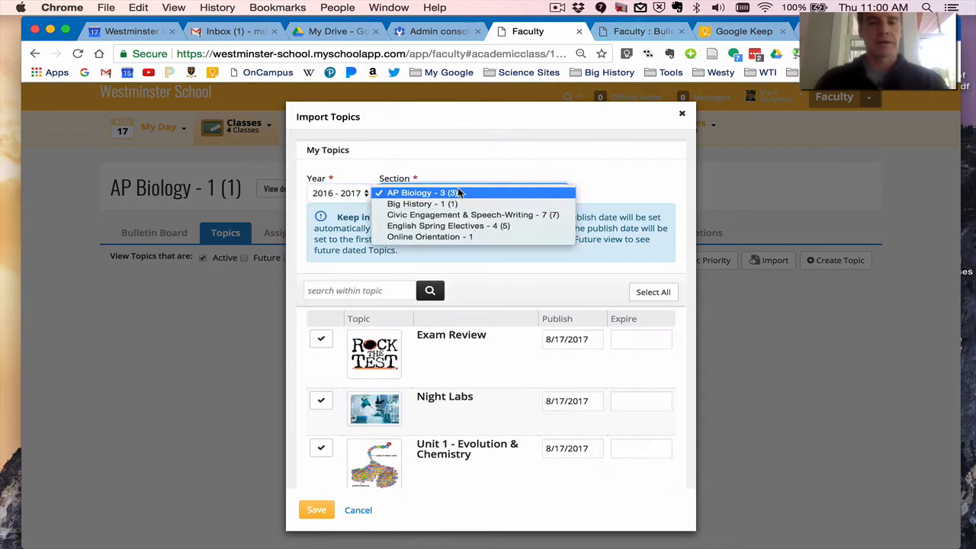
pyautogui.click(463, 172)
# Select Unit 1 - Evolution & Chemistry, Unit 2 - Cytology and Unit 3 - Cell Reproduction for import.
pyautogui.scroll(-5, 463, 172)
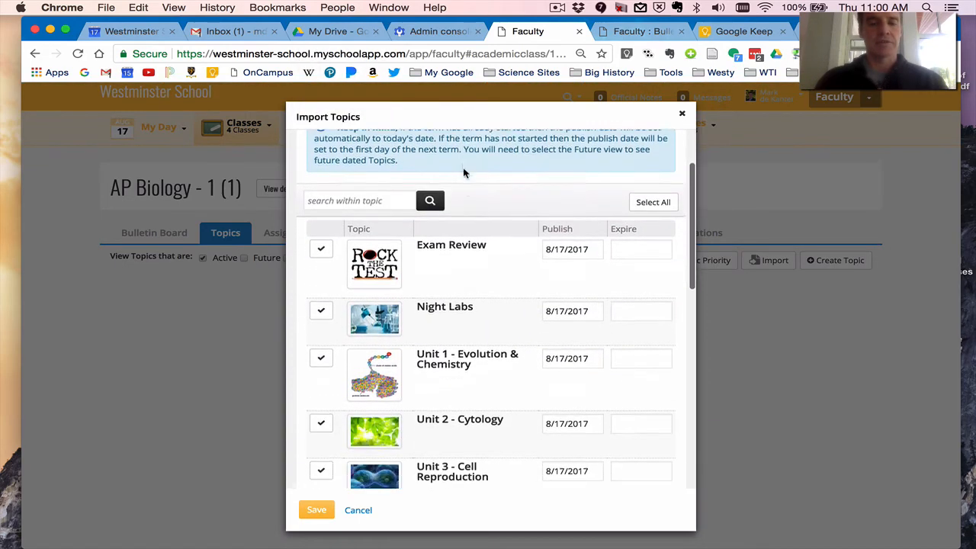
pyautogui.click(319, 281)
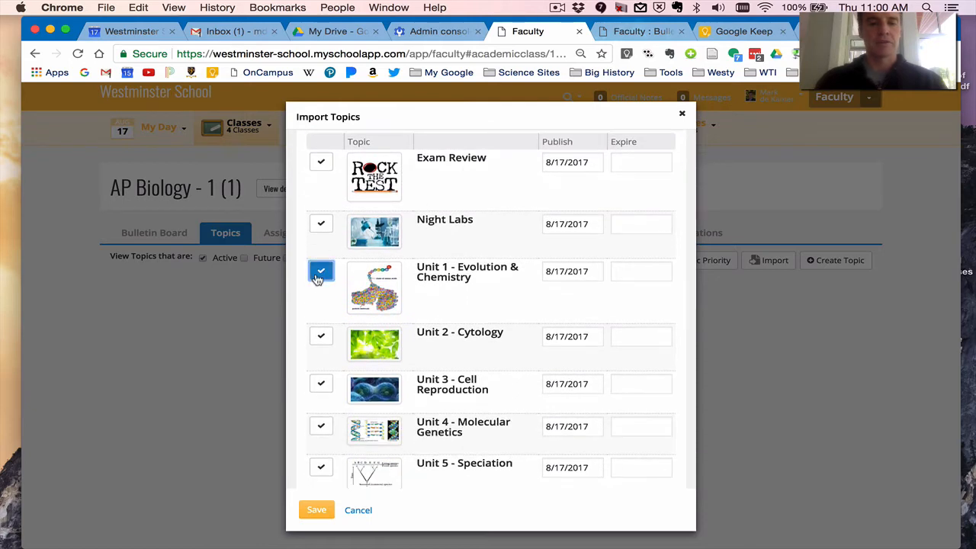
pyautogui.click(321, 338)
pyautogui.click(321, 388)
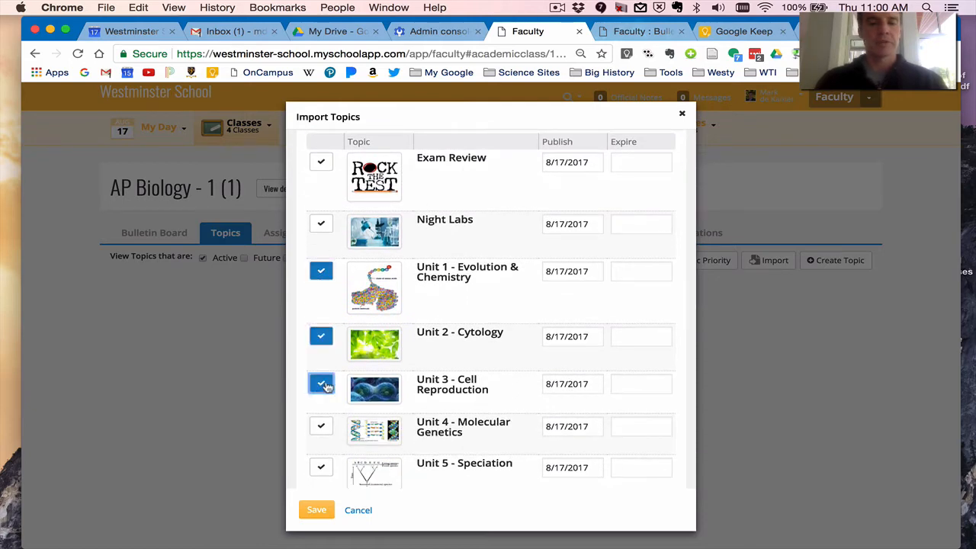
# Set the publish dates of Unit 2 - Cytology and Unit 3 - Cell Reproduction to 09/17/2017.
pyautogui.scroll(-1, 528, 278)
pyautogui.scroll(5, 529, 277)
pyautogui.scroll(-3, 529, 282)
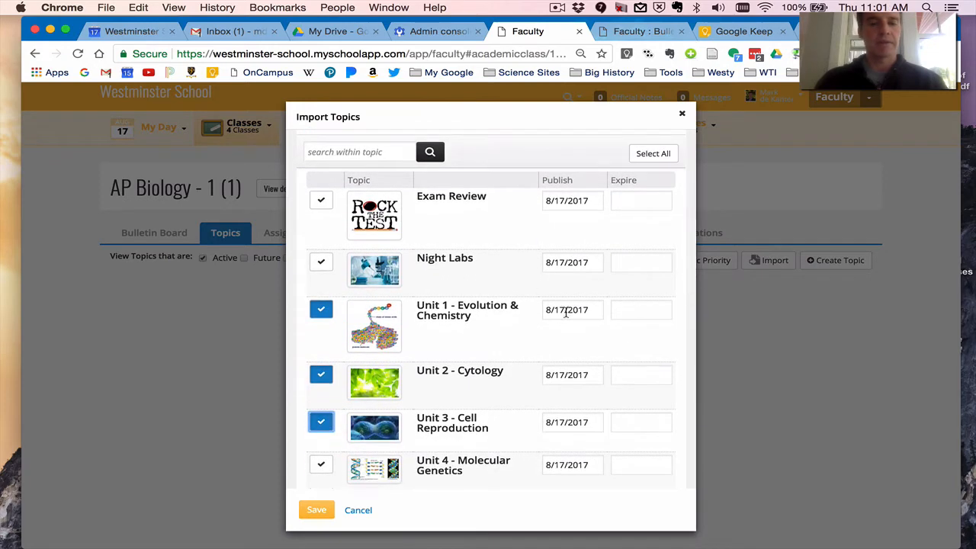
pyautogui.click(566, 374)
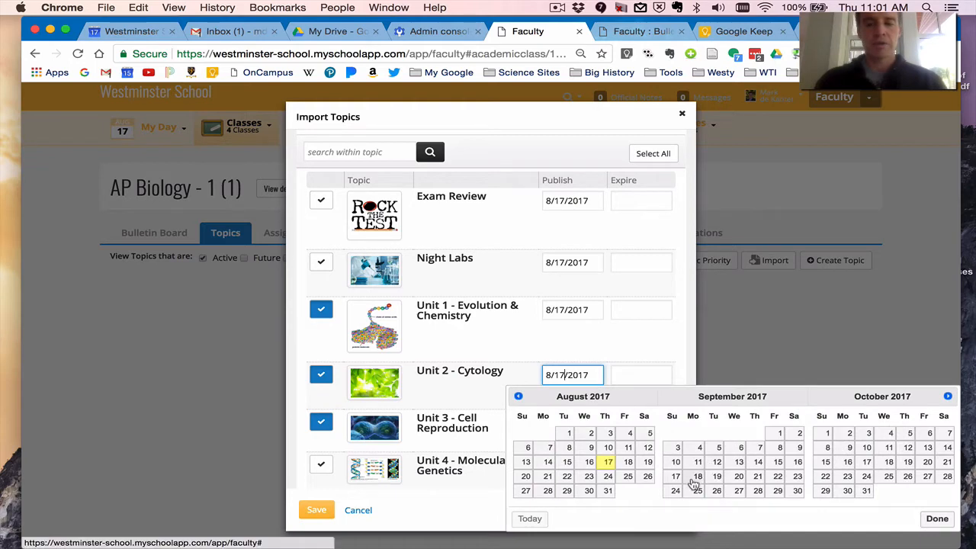
pyautogui.click(675, 475)
pyautogui.click(580, 428)
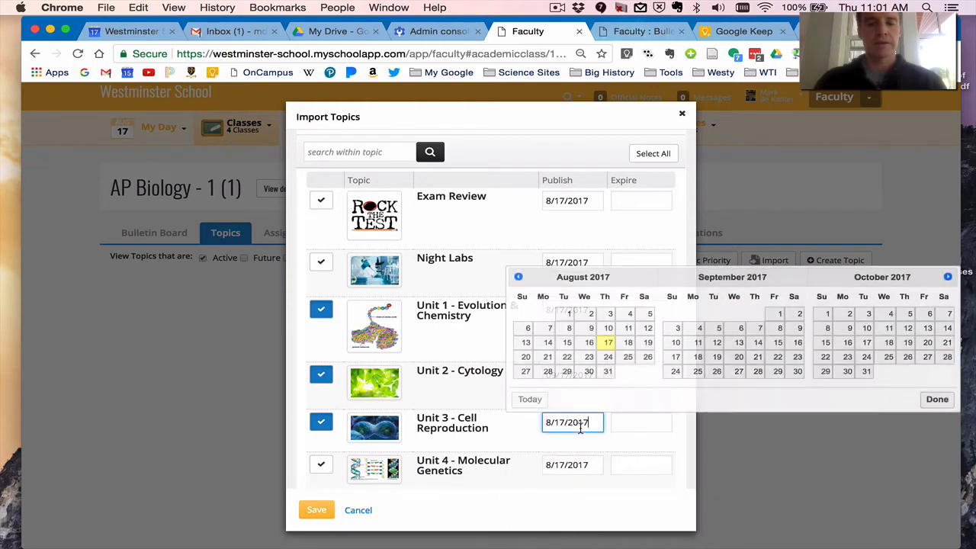
pyautogui.click(674, 358)
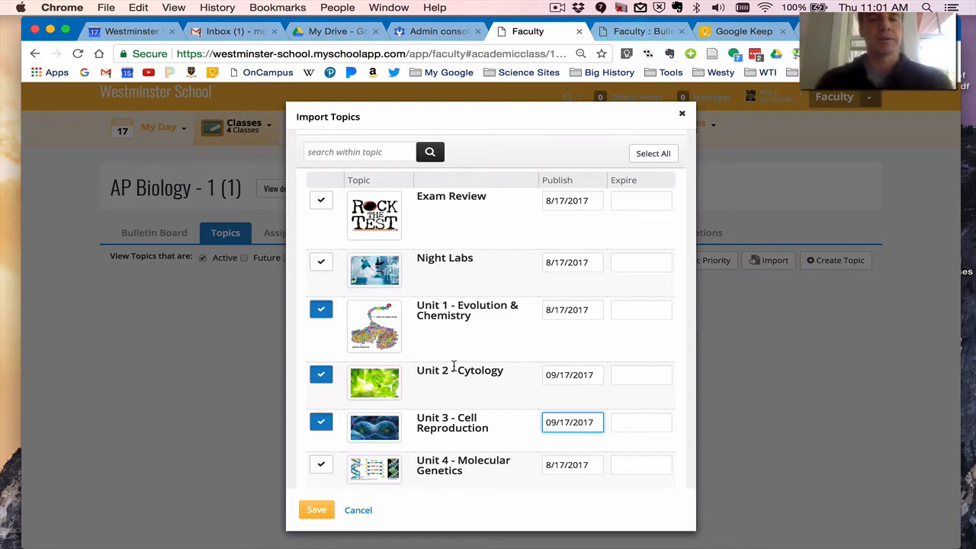
# Save the topic import shared with AP Biology - 1 and AP Biology - 2, and include future topics in the topics view.
pyautogui.scroll(-10, 454, 367)
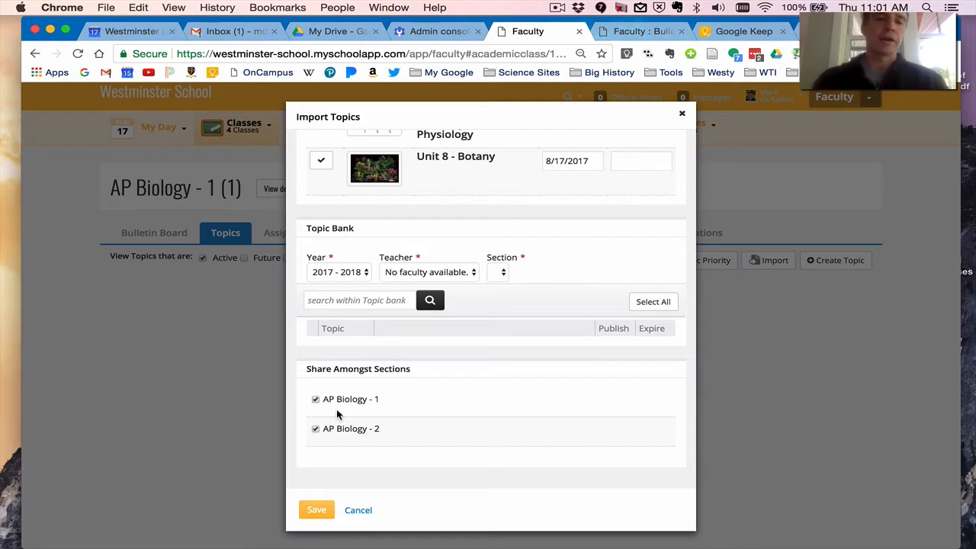
pyautogui.click(316, 399)
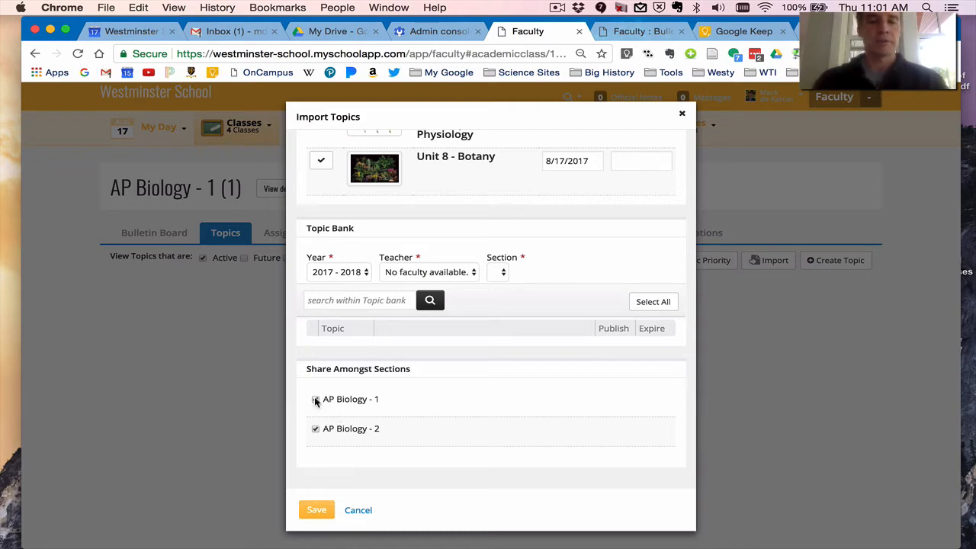
pyautogui.click(316, 510)
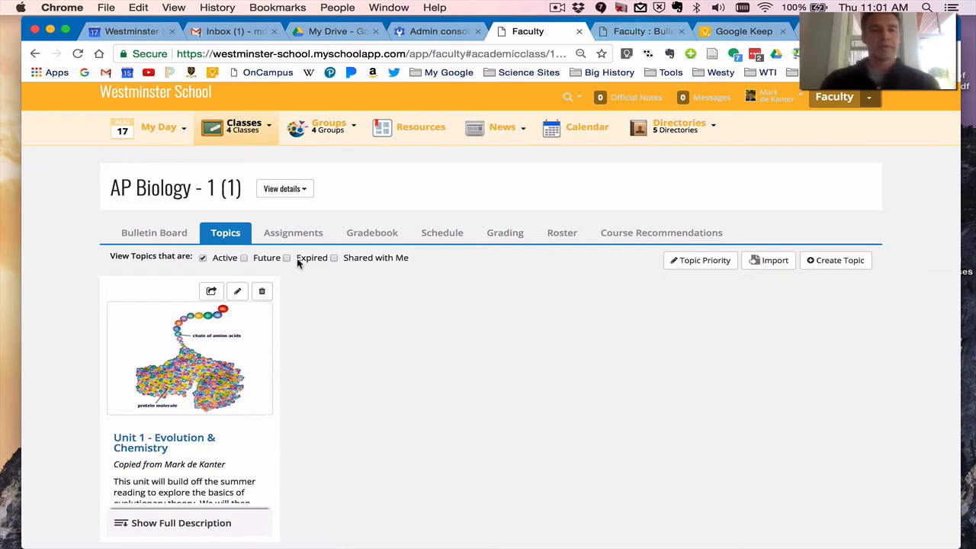
pyautogui.click(245, 258)
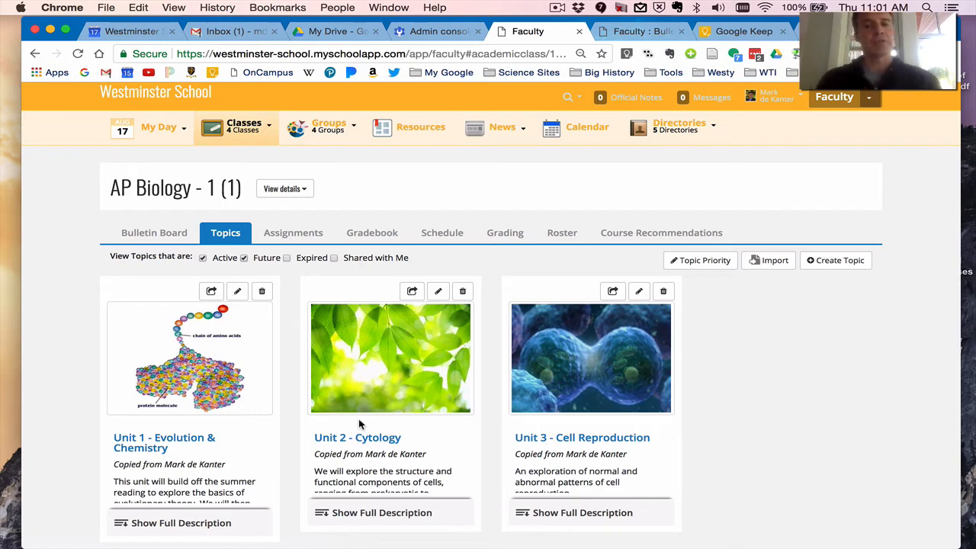
# Start another topic import and load the 2016 - 2017 Topic Bank of the last teacher in the list.
pyautogui.click(770, 260)
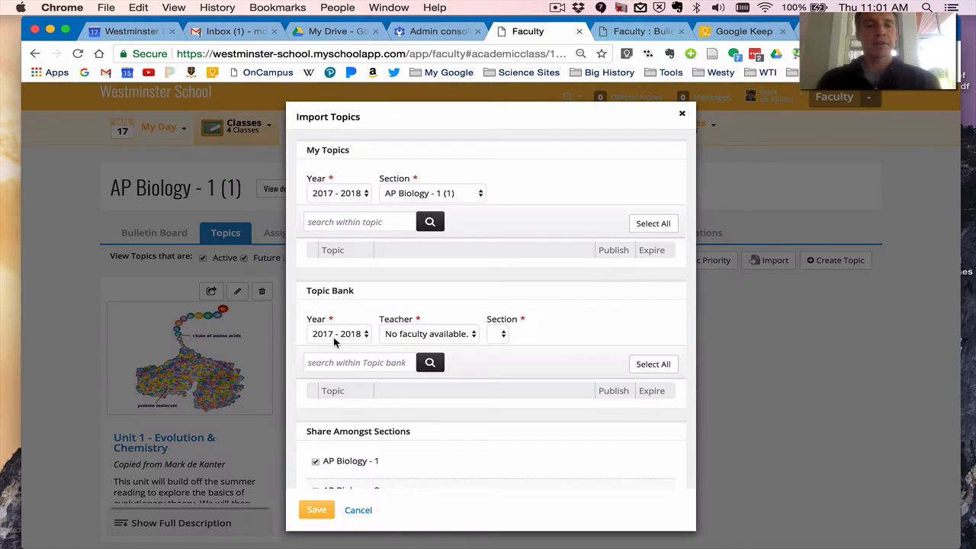
pyautogui.click(361, 336)
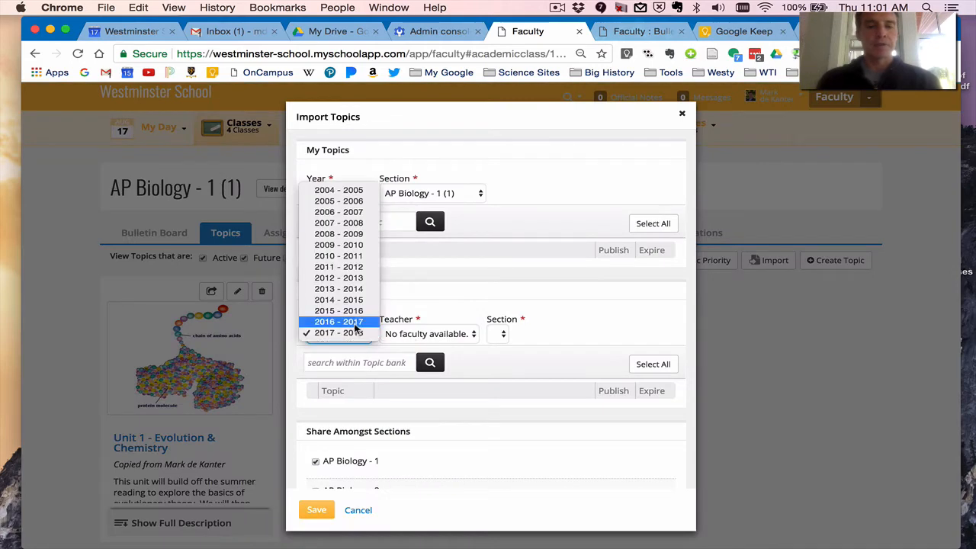
pyautogui.click(356, 322)
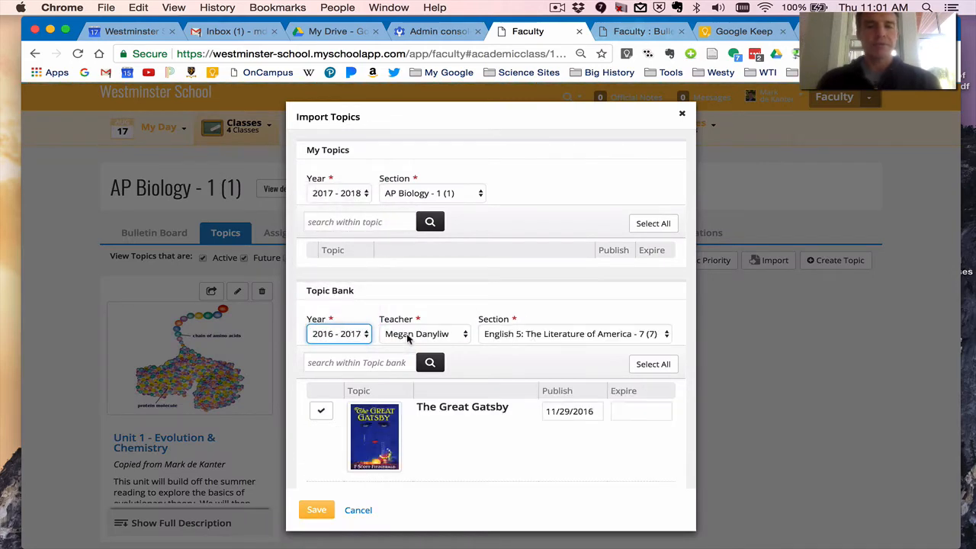
pyautogui.click(406, 334)
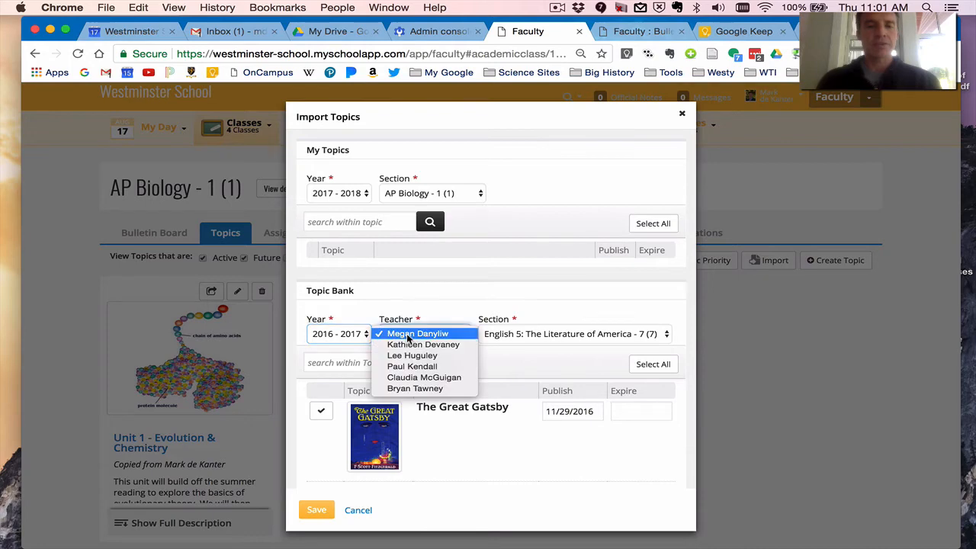
pyautogui.click(432, 389)
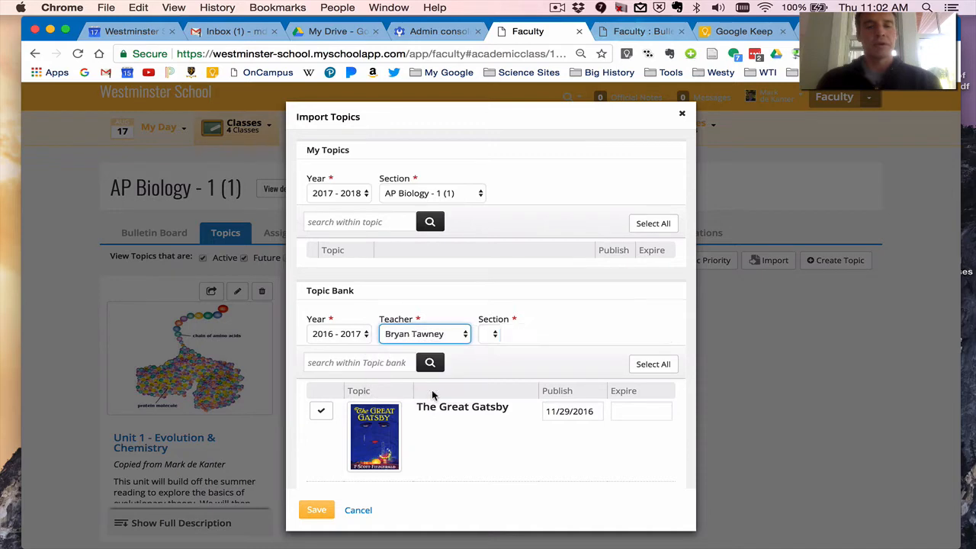
# Examine the teacher's shared topics and available sections in the Topic Bank, and cancel the import.
pyautogui.scroll(-2, 432, 392)
pyautogui.scroll(-5, 432, 394)
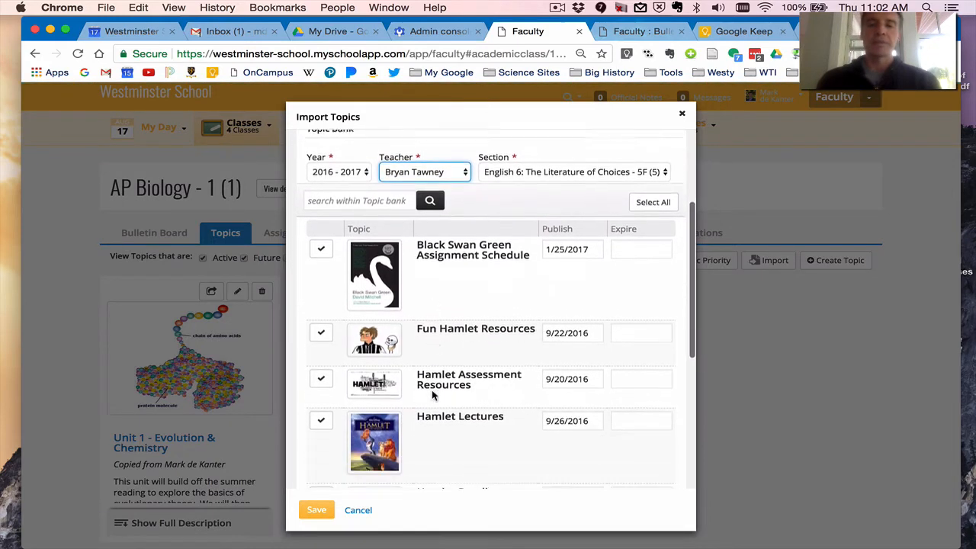
pyautogui.scroll(-3, 431, 393)
pyautogui.scroll(10, 431, 391)
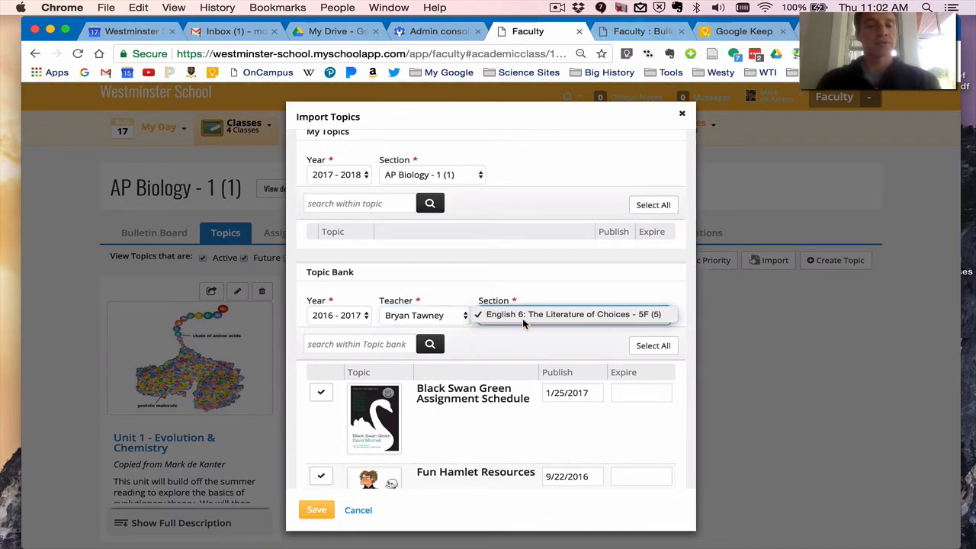
pyautogui.click(512, 278)
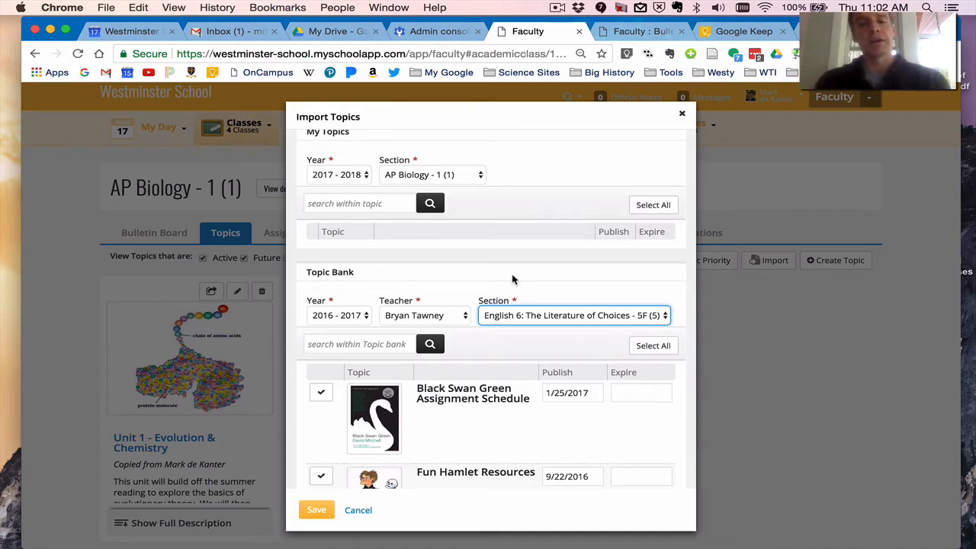
pyautogui.click(358, 510)
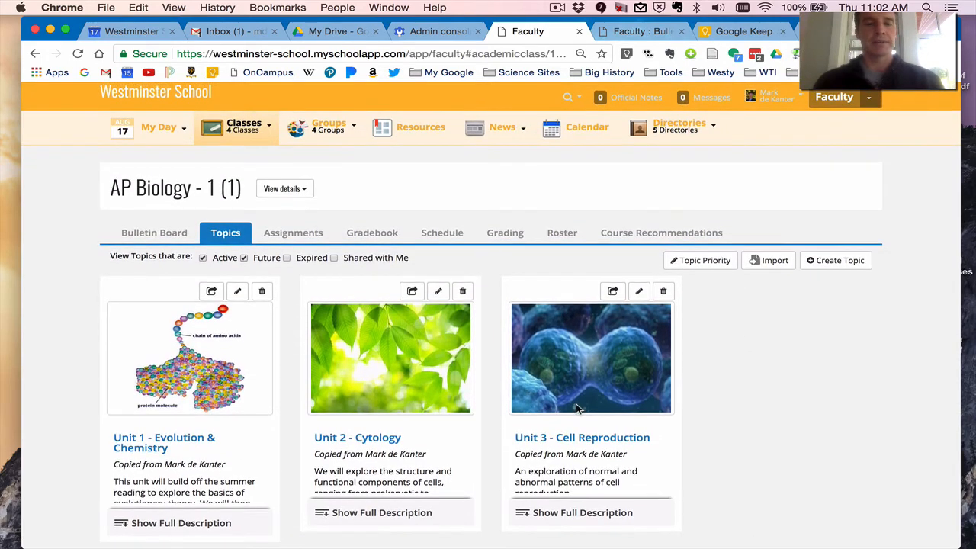
# Start an assignment import for AP Biology - 1, choosing school year 2016 - 2017 and the Fall Trimester marking period.
pyautogui.click(283, 239)
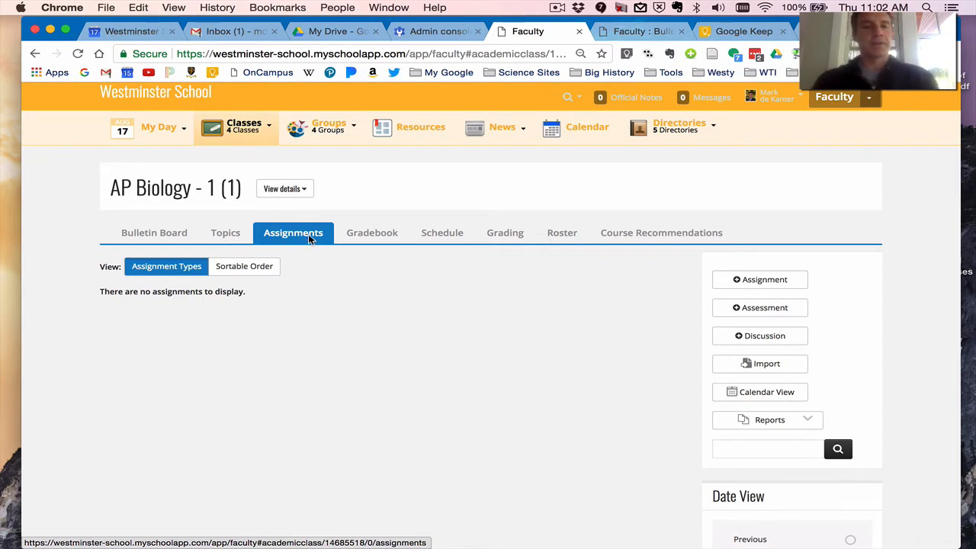
pyautogui.click(784, 365)
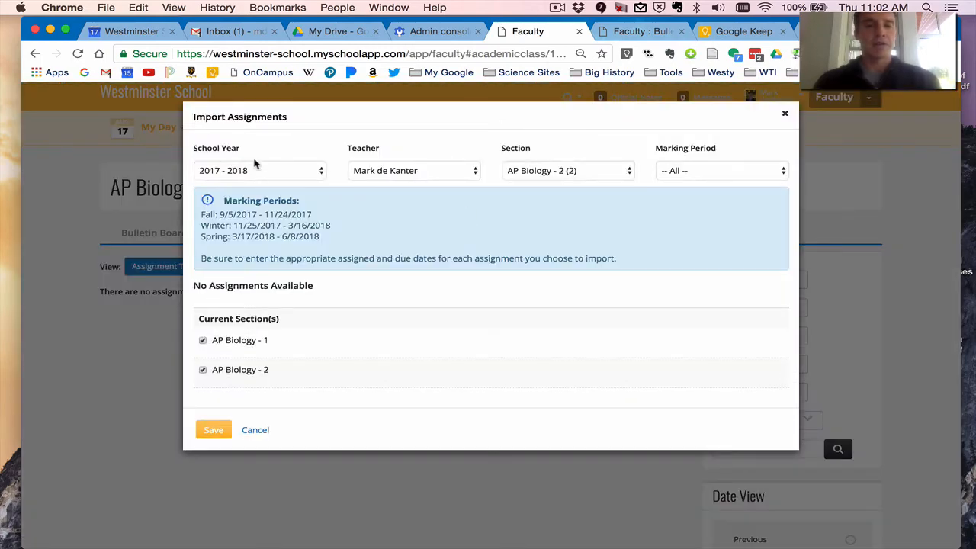
pyautogui.click(234, 178)
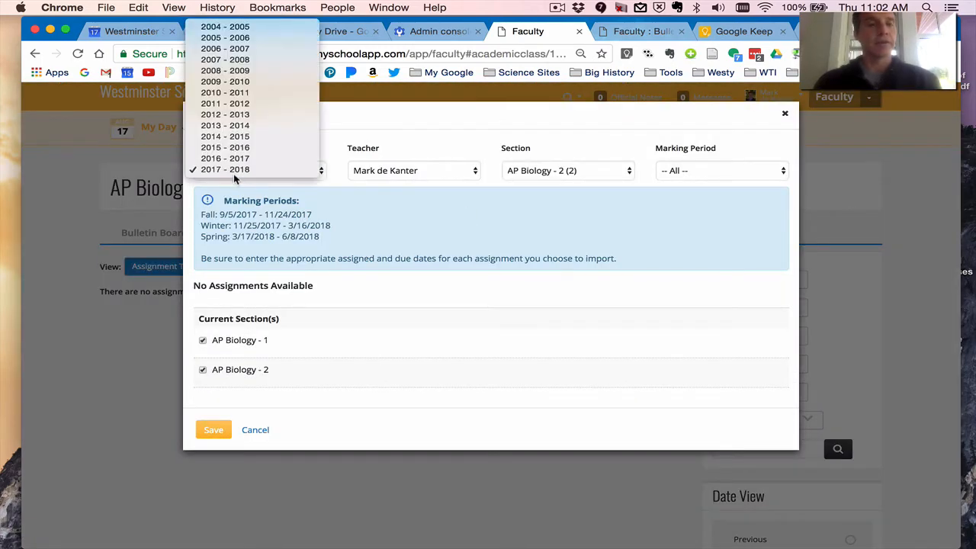
pyautogui.click(232, 158)
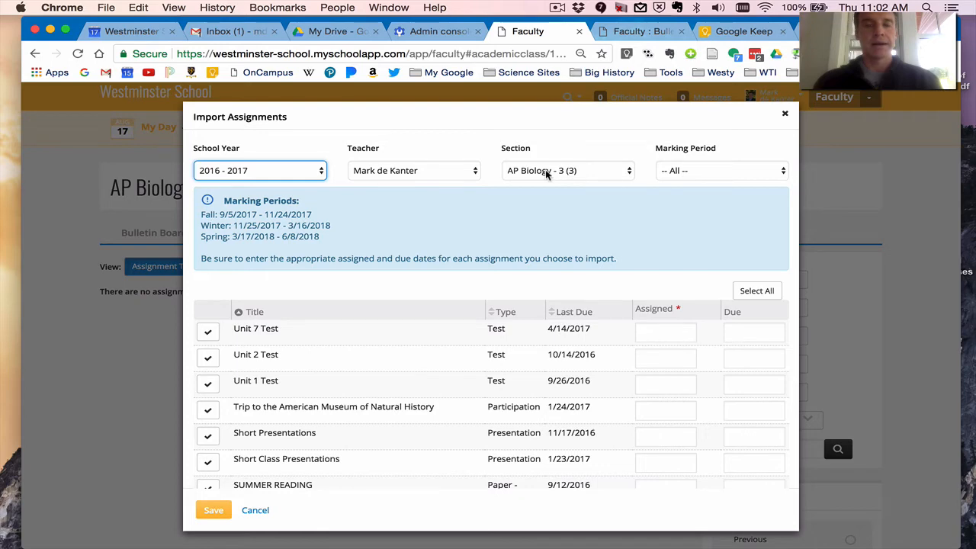
pyautogui.click(705, 171)
pyautogui.click(701, 179)
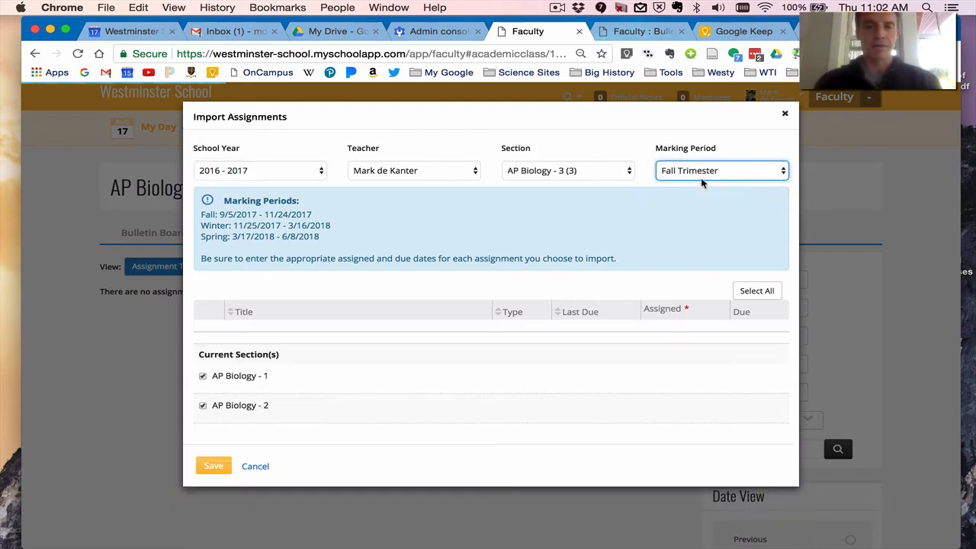
# Sort the importable assignments by last due date in ascending and descending order.
pyautogui.click(553, 312)
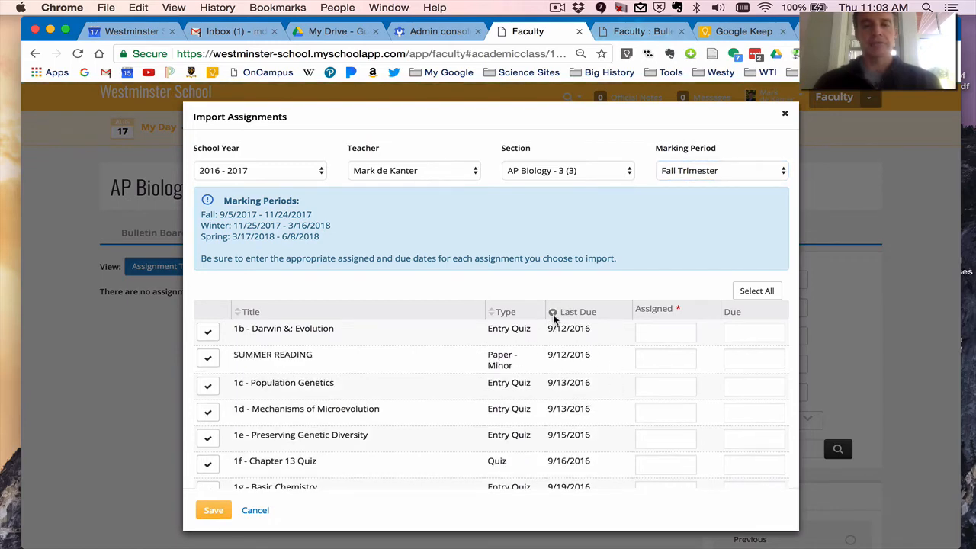
pyautogui.click(553, 319)
pyautogui.click(553, 319)
pyautogui.click(553, 319)
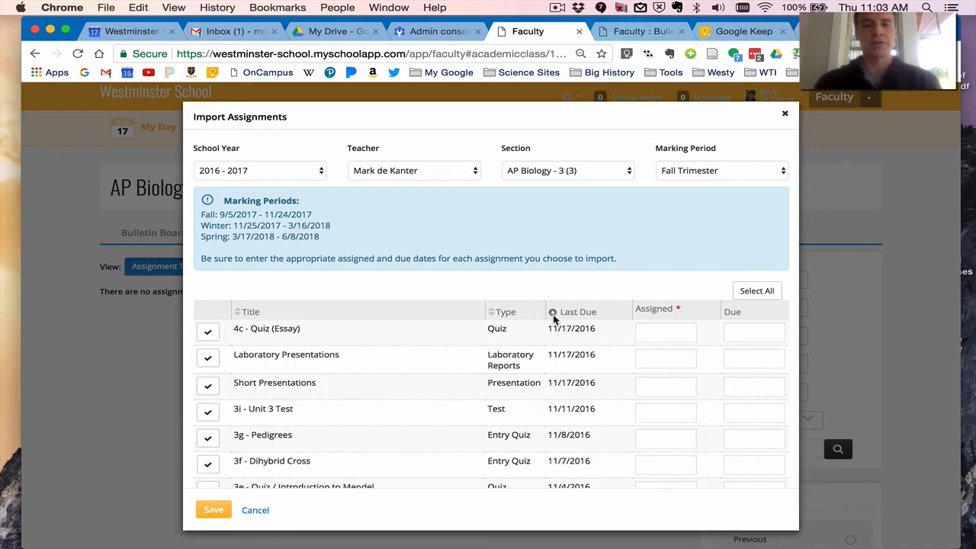
pyautogui.click(554, 319)
# Sort the importable assignments by title and by type.
pyautogui.click(260, 311)
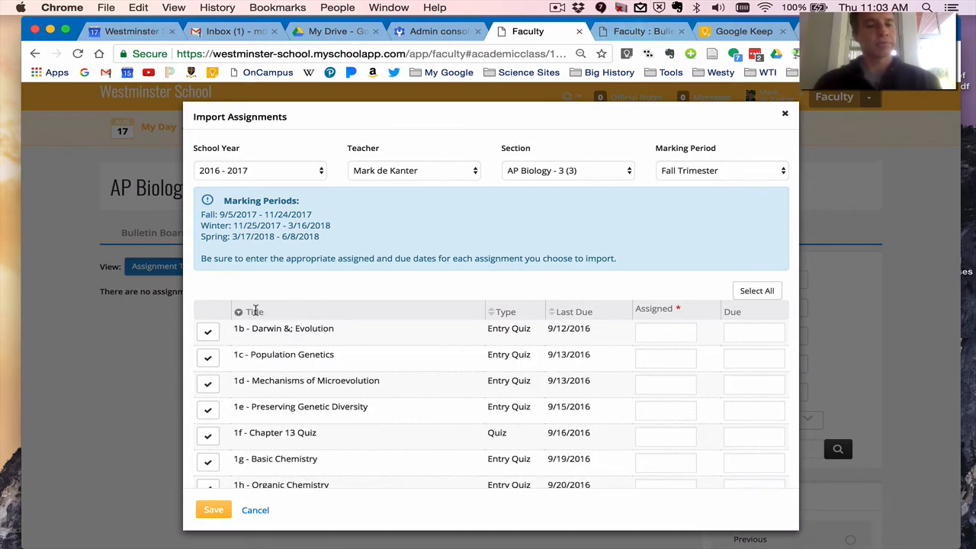
pyautogui.click(255, 311)
pyautogui.click(256, 311)
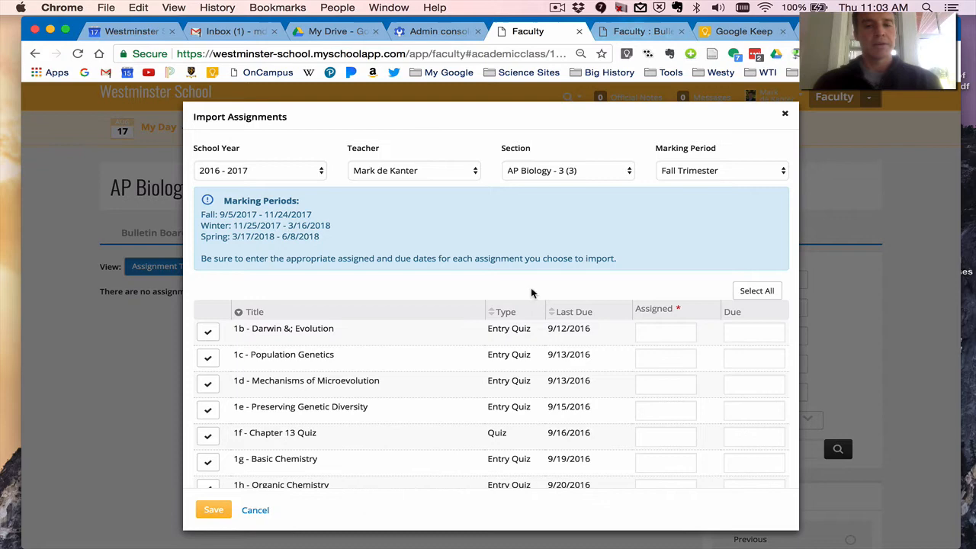
pyautogui.click(500, 313)
pyautogui.click(498, 312)
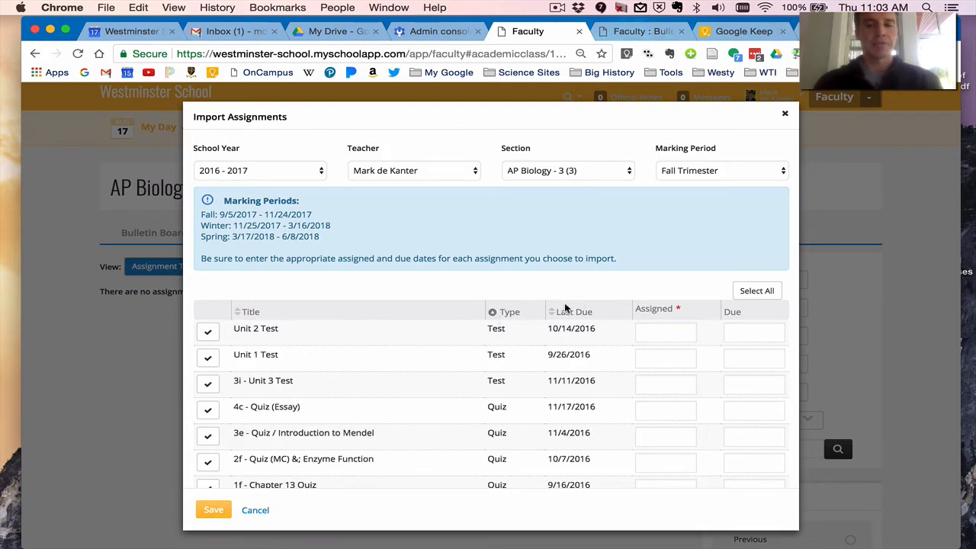
# Sort the importable assignments by last due date, earliest first.
pyautogui.click(564, 309)
pyautogui.doubleClick(558, 311)
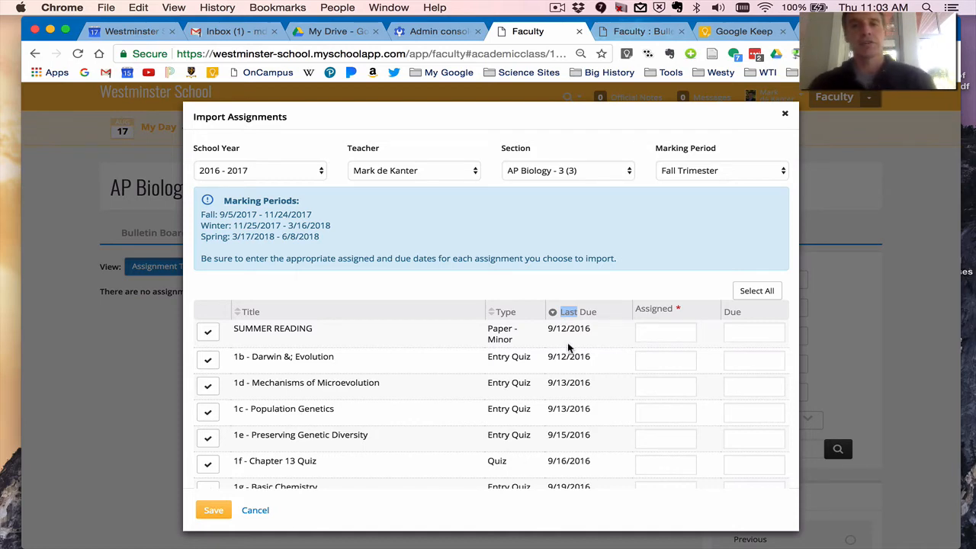
# Switch to Google Calendar, check the school schedule from September 7 to 11, 2017, and return to the assignment import.
pyautogui.click(137, 33)
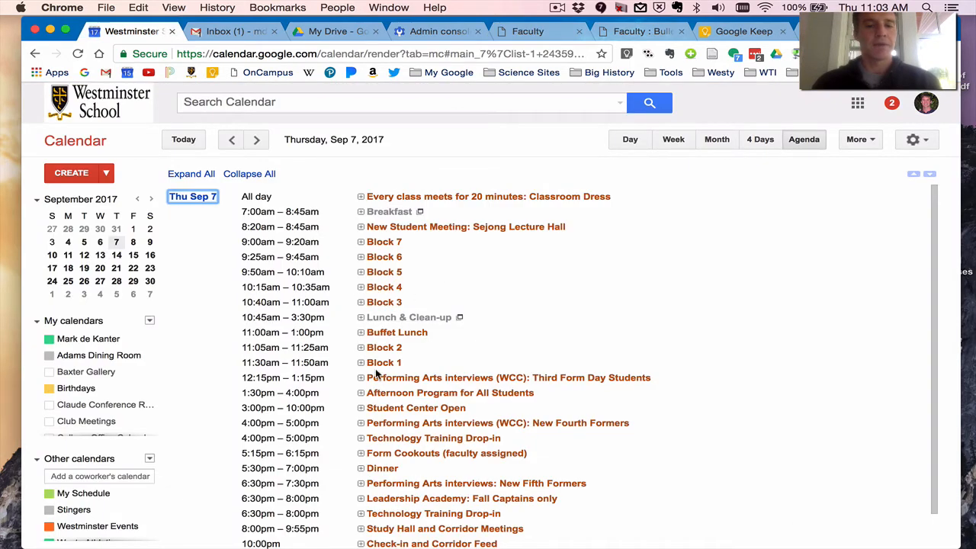
pyautogui.click(254, 143)
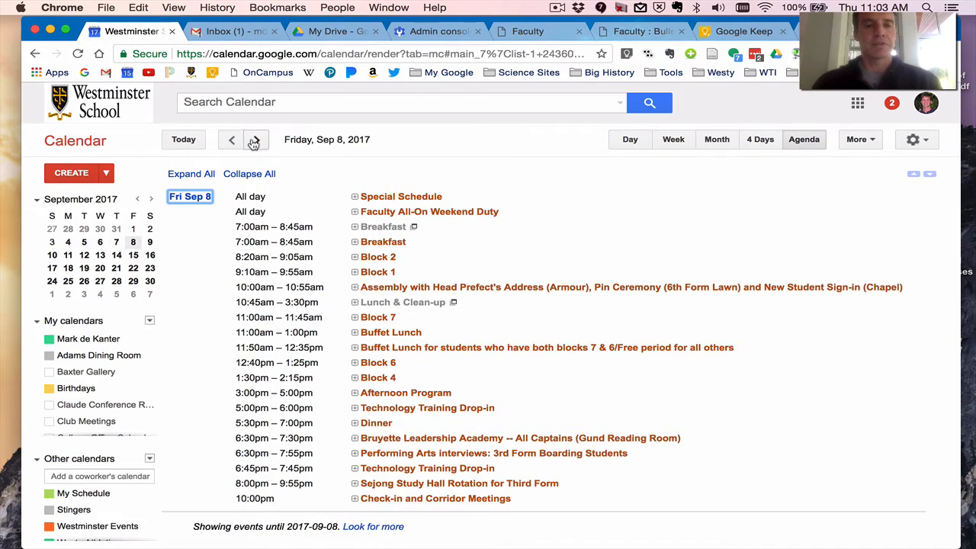
pyautogui.click(254, 143)
pyautogui.click(254, 143)
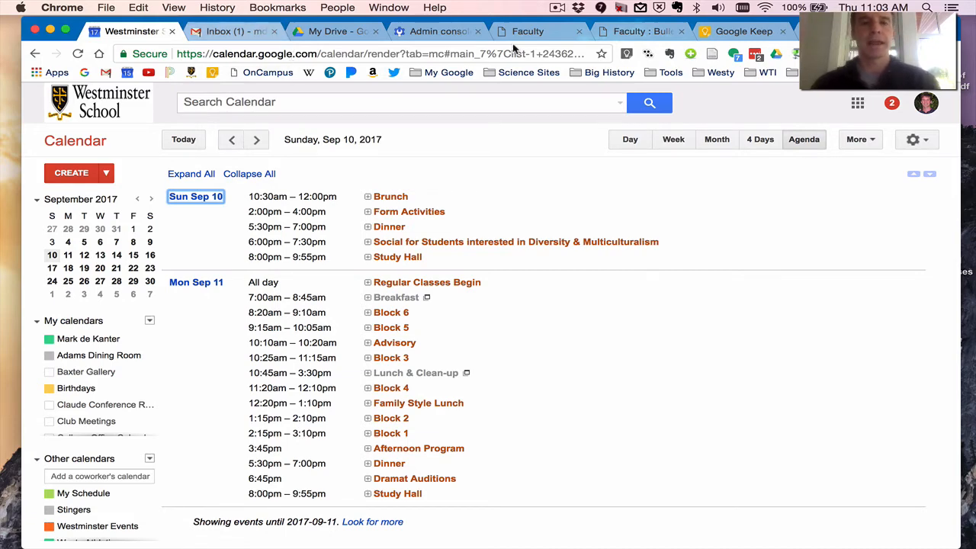
pyautogui.click(644, 31)
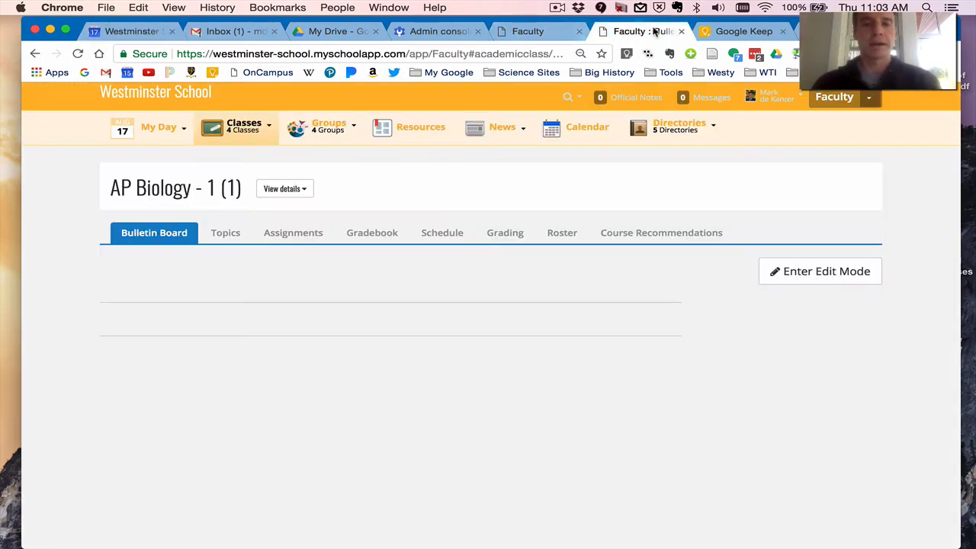
pyautogui.click(538, 35)
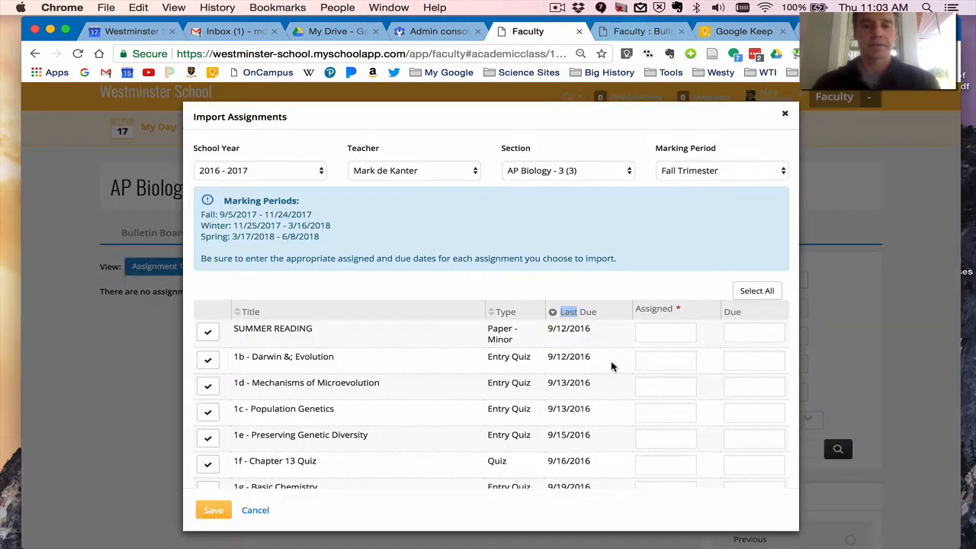
# Select the 1b - Darwin & Evolution entry quiz with assigned date 09/08/2017 and due date 09/11/2017.
pyautogui.click(209, 365)
pyautogui.click(681, 357)
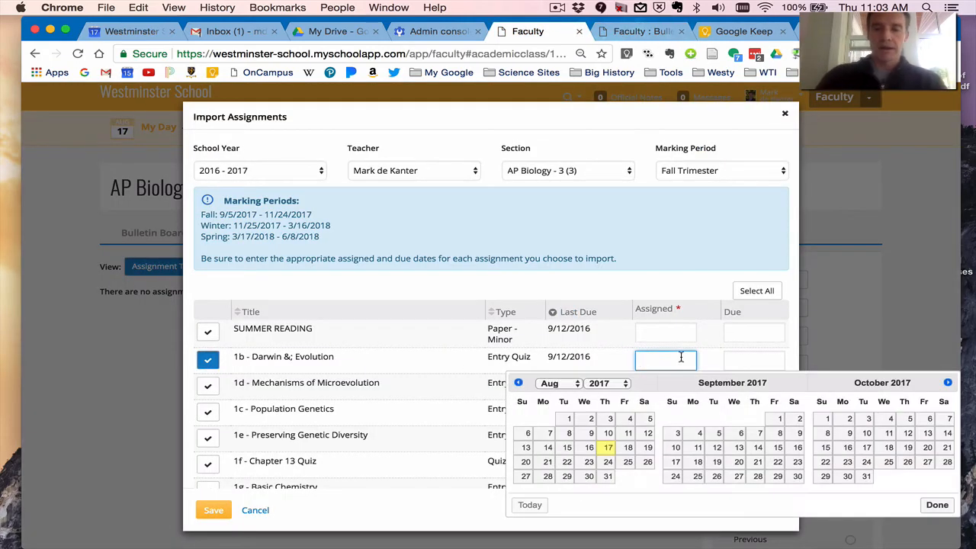
pyautogui.click(779, 434)
pyautogui.click(743, 360)
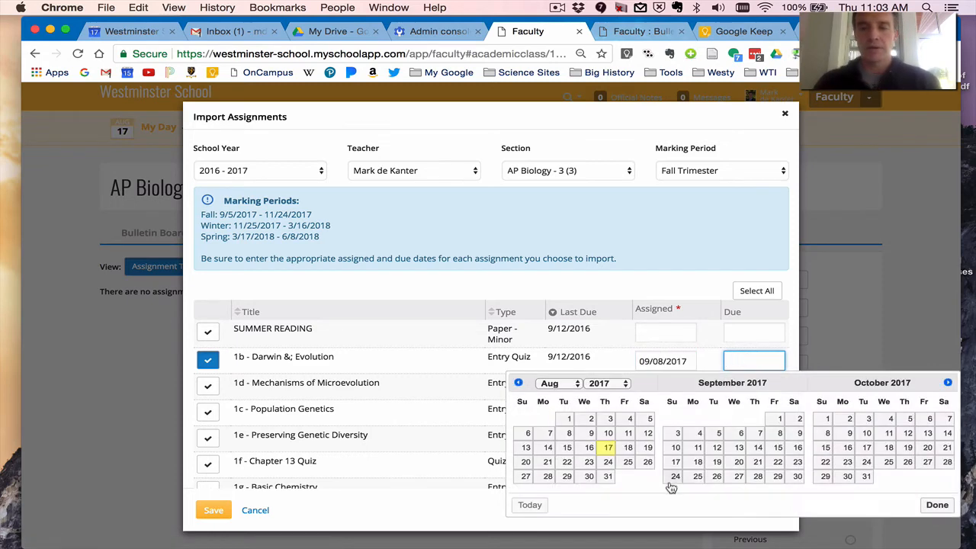
pyautogui.click(697, 455)
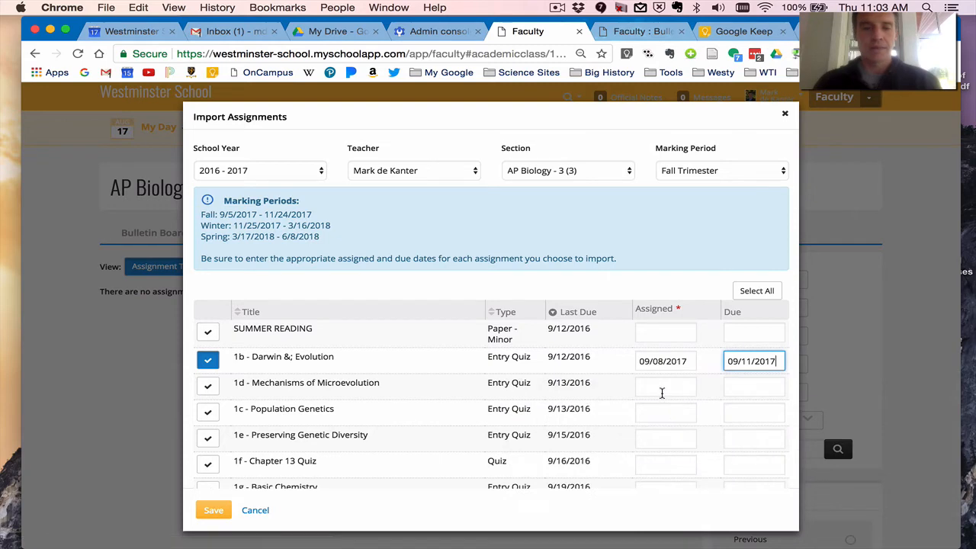
# Select the 1d - Mechanisms of Microevolution entry quiz with assigned date 09/11/2017 and due date 09/12/2017.
pyautogui.click(658, 388)
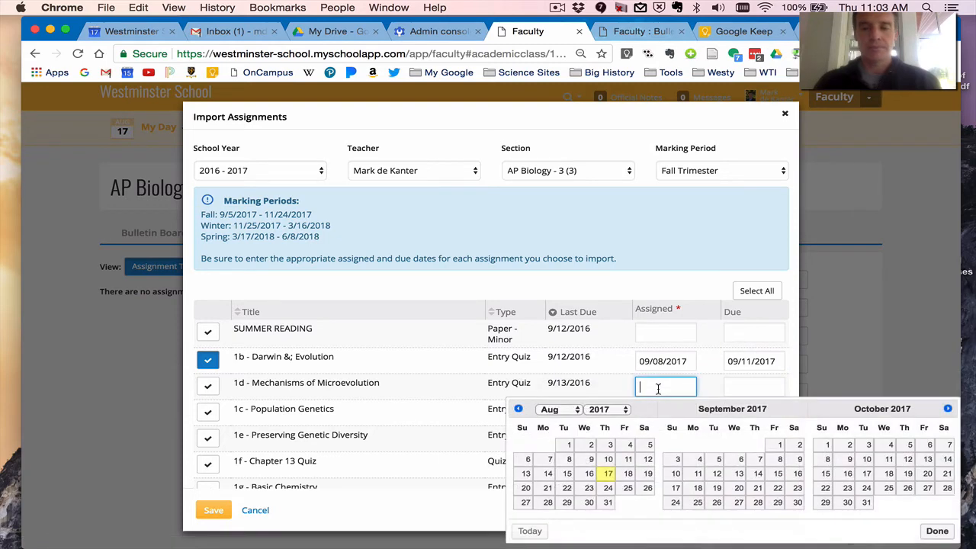
pyautogui.click(698, 473)
pyautogui.click(730, 388)
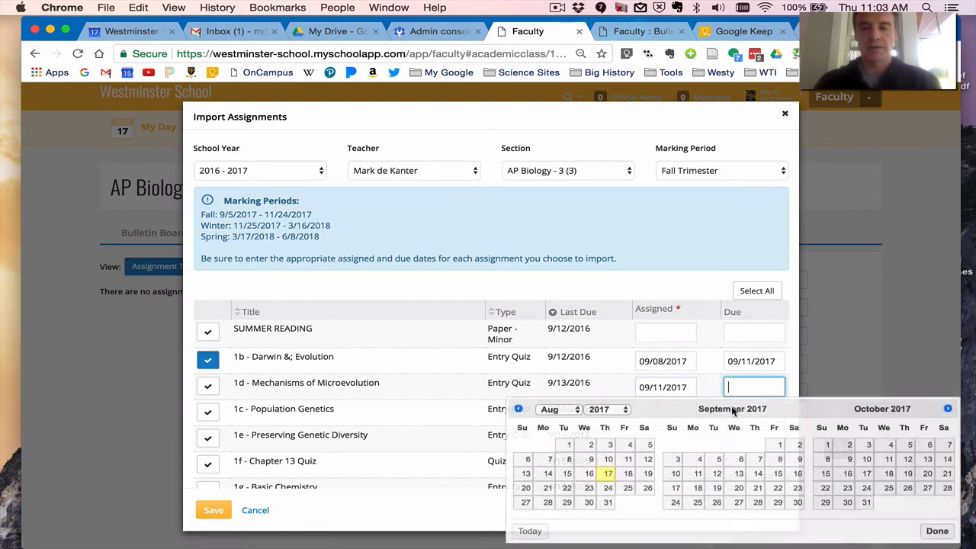
pyautogui.click(720, 477)
pyautogui.click(207, 386)
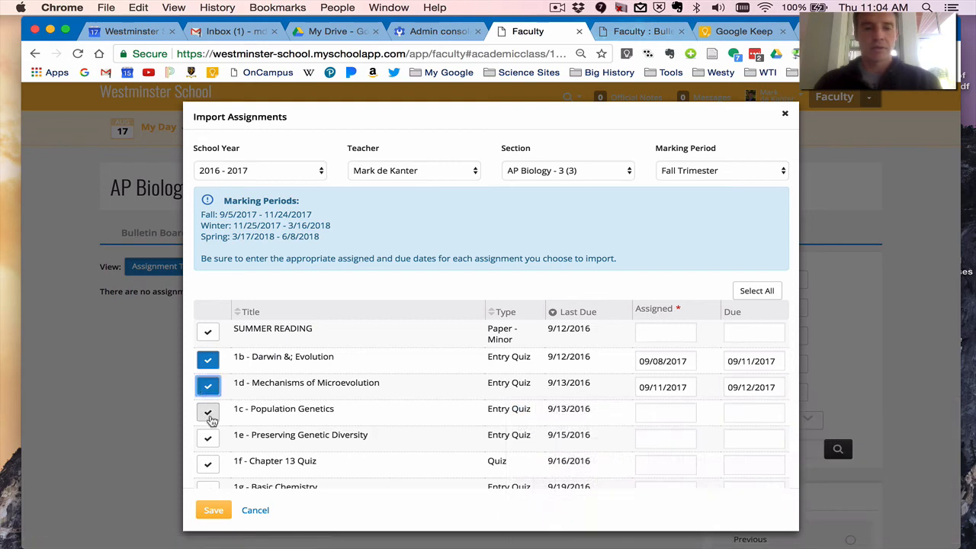
# Select the 1c - Population Genetics entry quiz with assigned date 09/12/2017 and due date 09/14/2017.
pyautogui.click(208, 412)
pyautogui.click(684, 412)
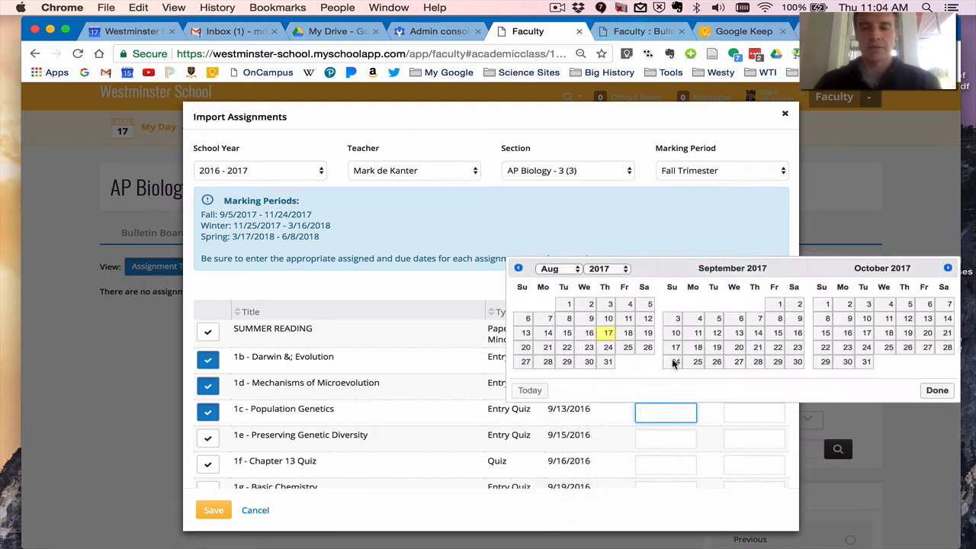
pyautogui.click(714, 334)
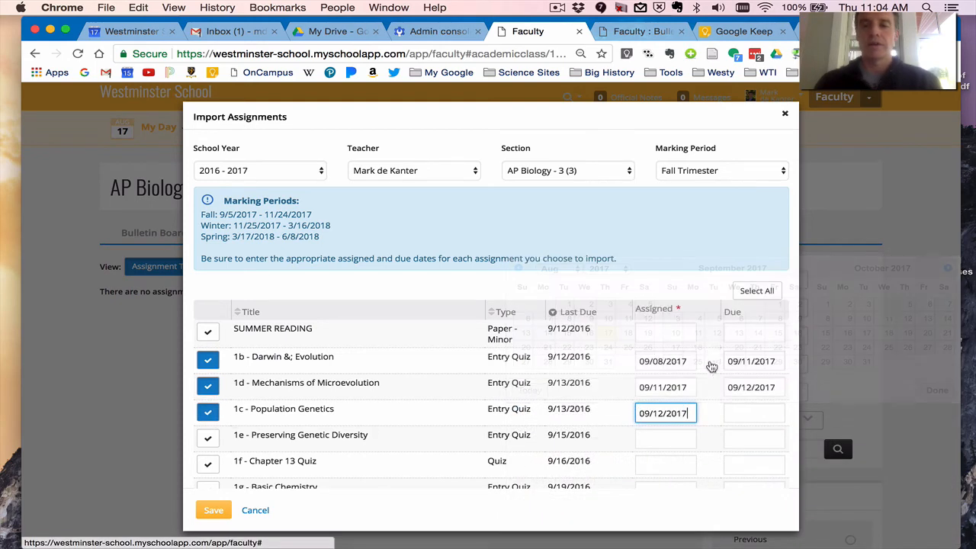
pyautogui.click(738, 416)
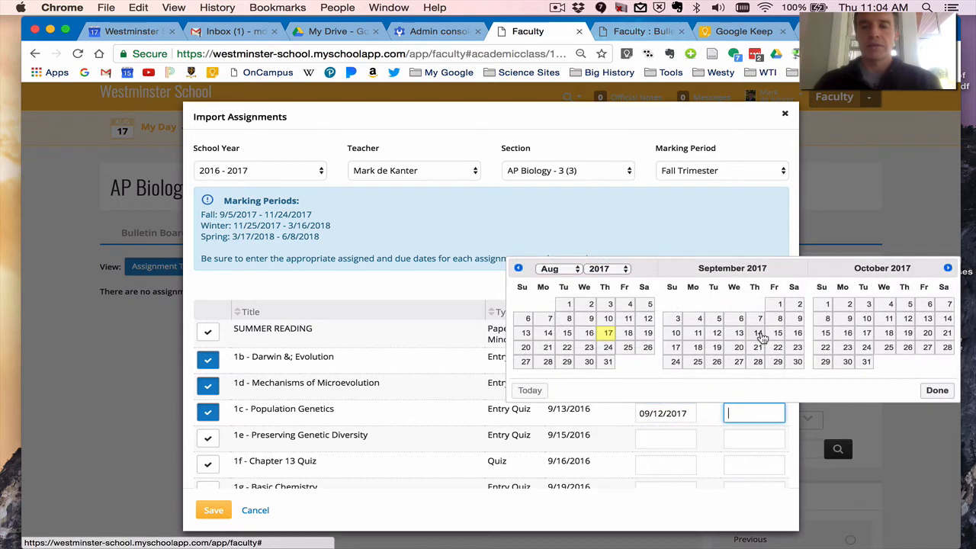
pyautogui.click(760, 336)
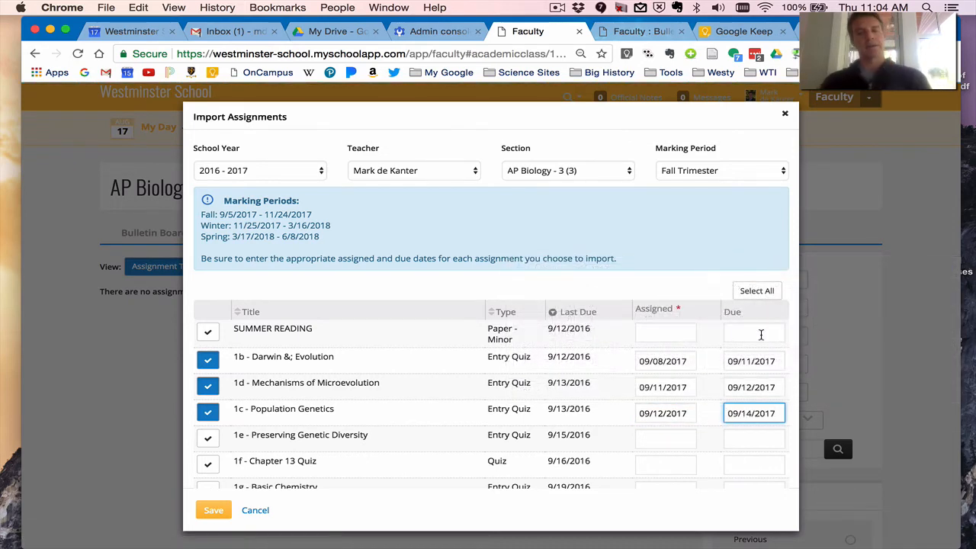
# Select the 1e - Preserving Genetic Diversity entry quiz with assigned date 09/14/2017 and due date 09/15/2017.
pyautogui.click(207, 438)
pyautogui.click(653, 440)
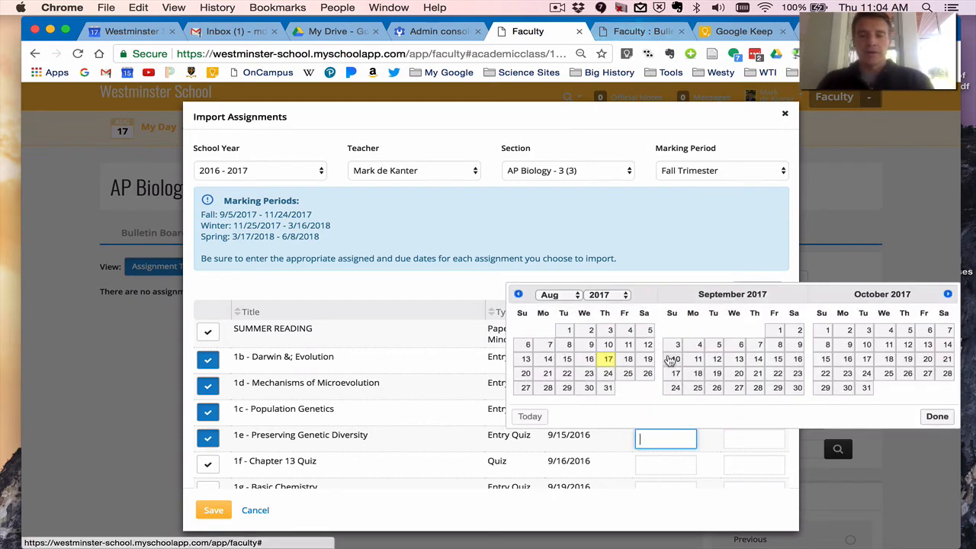
pyautogui.click(756, 362)
pyautogui.click(744, 434)
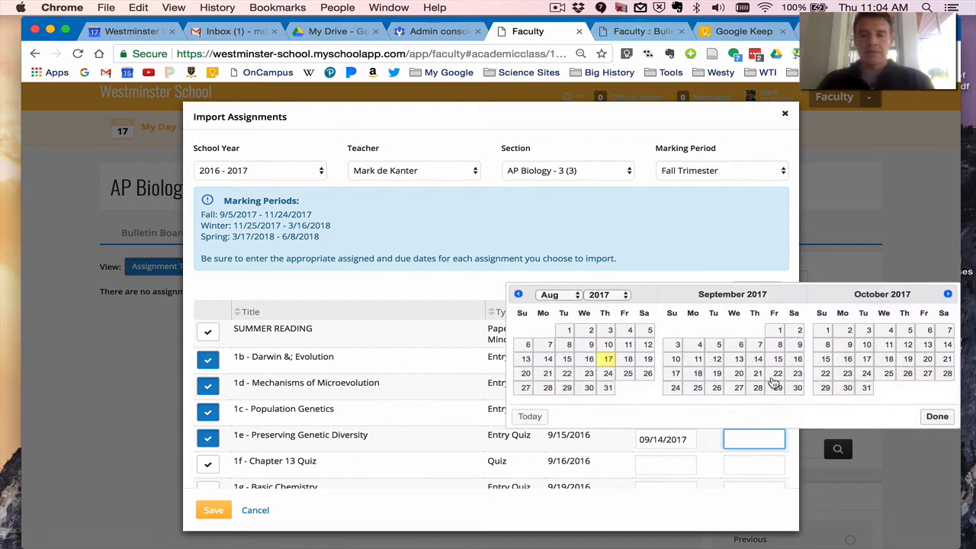
pyautogui.click(778, 359)
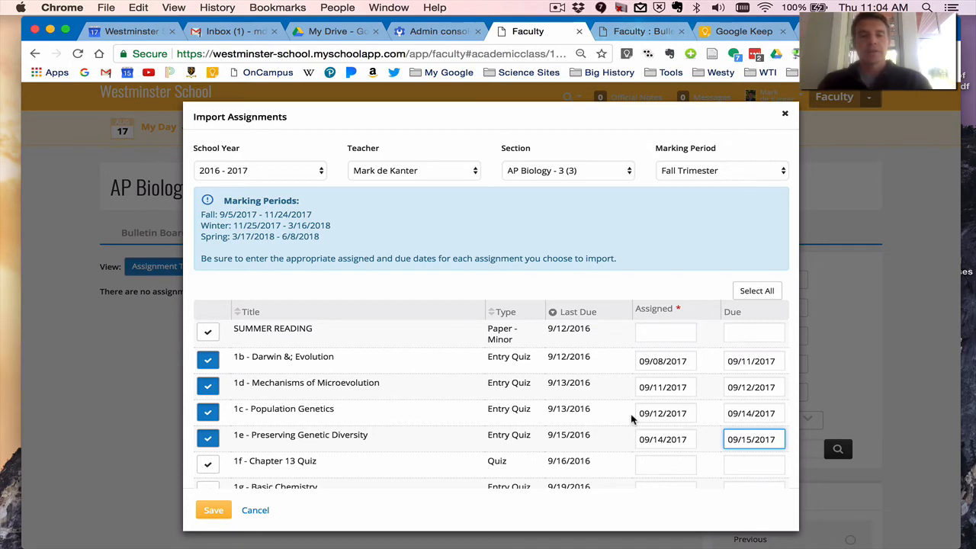
# Save the import of the selected assignments for AP Biology - 1 and AP Biology - 2, and show the future assignments.
pyautogui.scroll(-20, 631, 419)
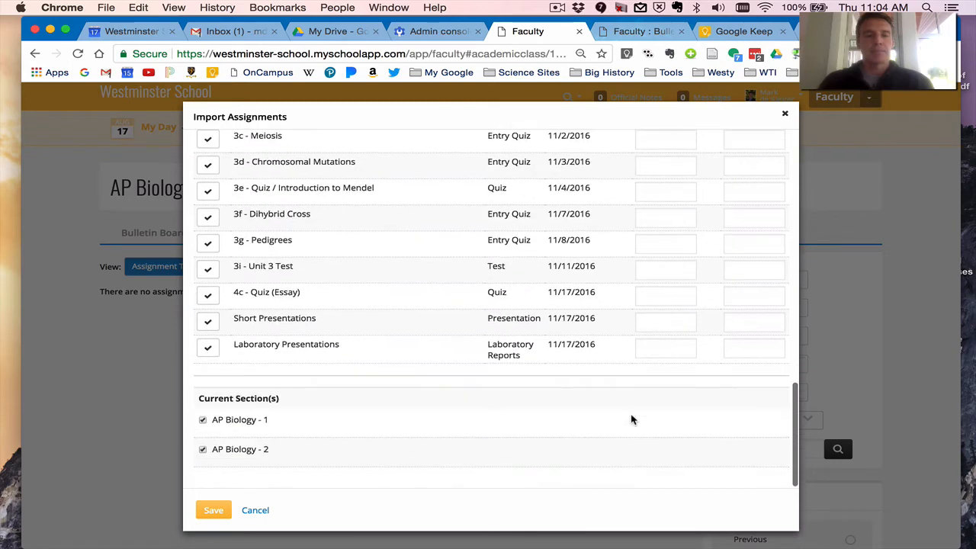
pyautogui.click(227, 509)
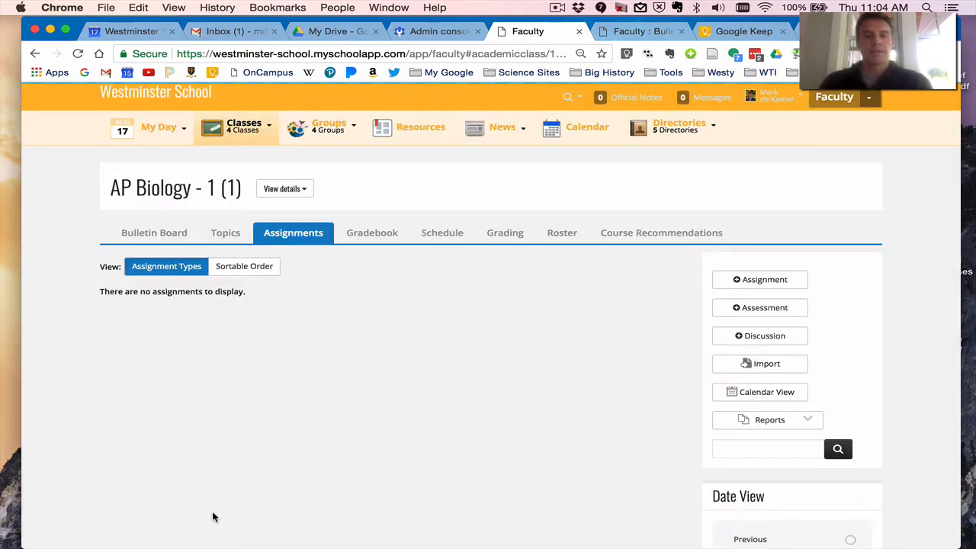
pyautogui.scroll(-5, 321, 386)
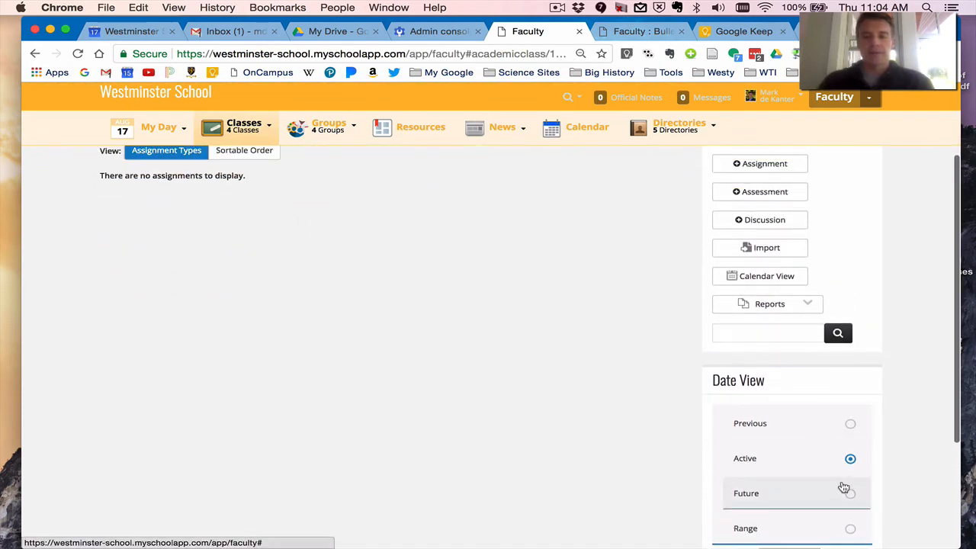
pyautogui.click(851, 496)
pyautogui.scroll(2, 284, 405)
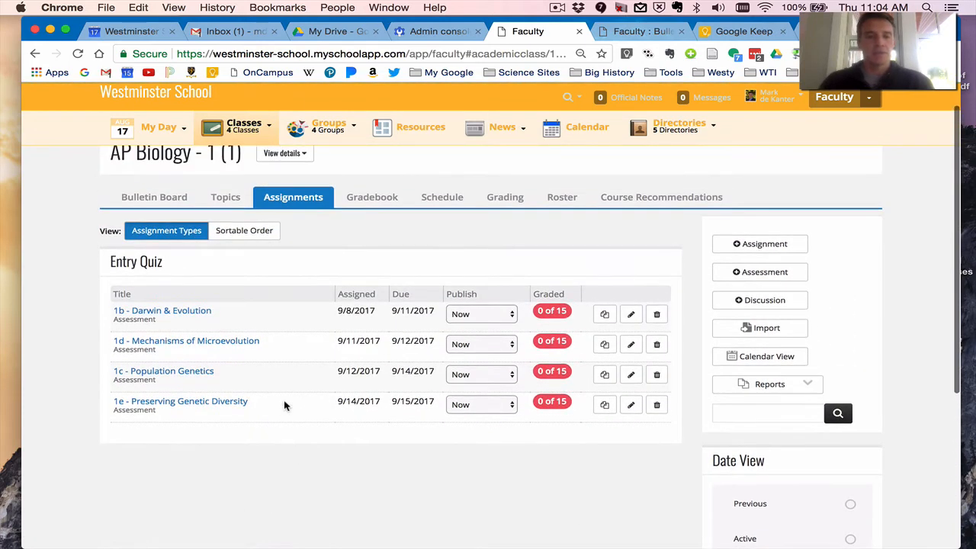
# Display the AP Biology - 1 assignments in the monthly calendar and examine the due dates for September 2017.
pyautogui.click(752, 359)
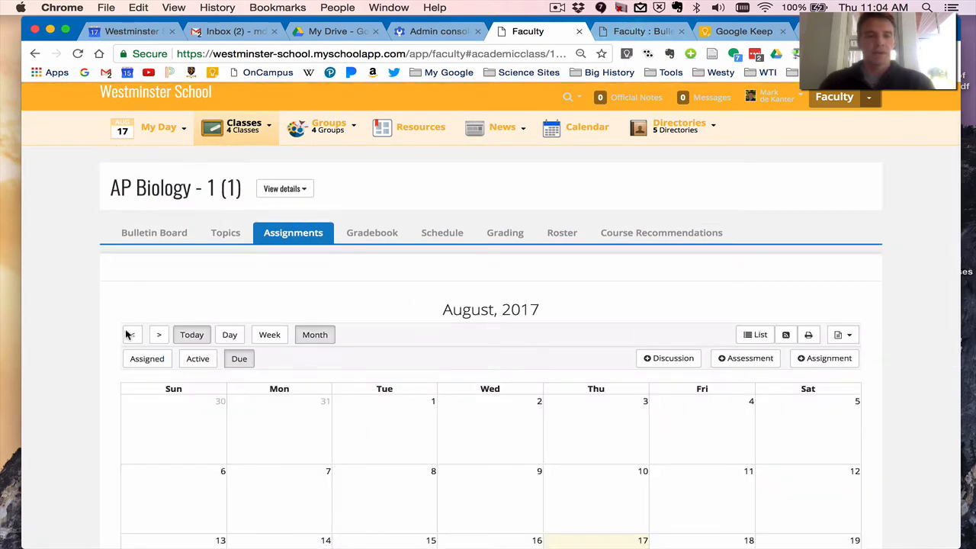
pyautogui.click(159, 334)
pyautogui.scroll(-5, 385, 385)
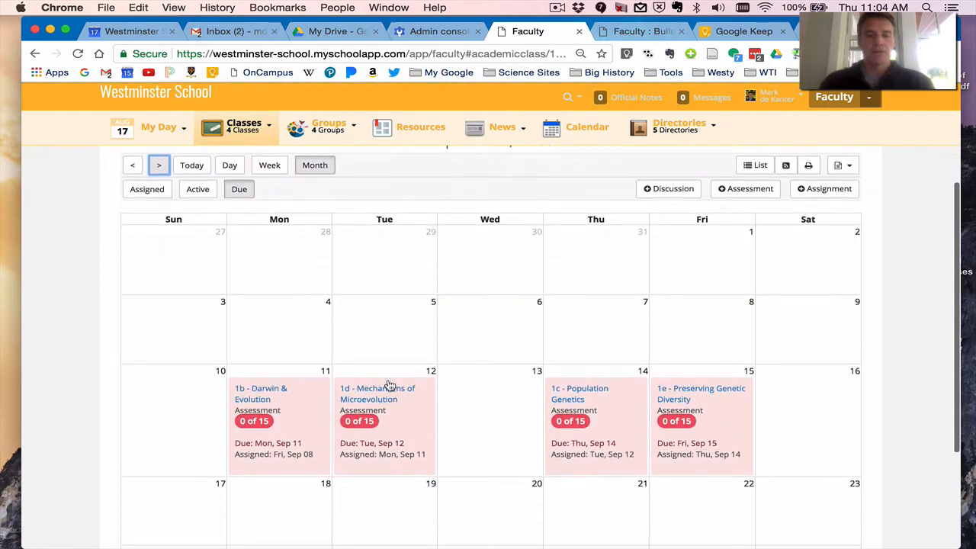
pyautogui.scroll(-4, 388, 385)
pyautogui.scroll(1, 389, 385)
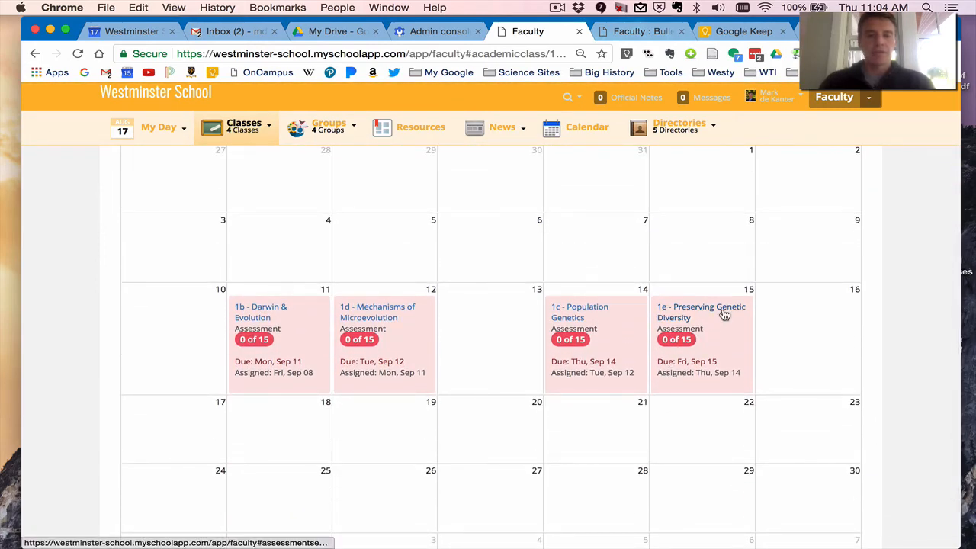
# Try to move 1e - Preserving Genetic Diversity to September 18 in the assignment calendar, and cancel the date change.
pyautogui.moveTo(724, 313); pyautogui.dragTo(341, 404)
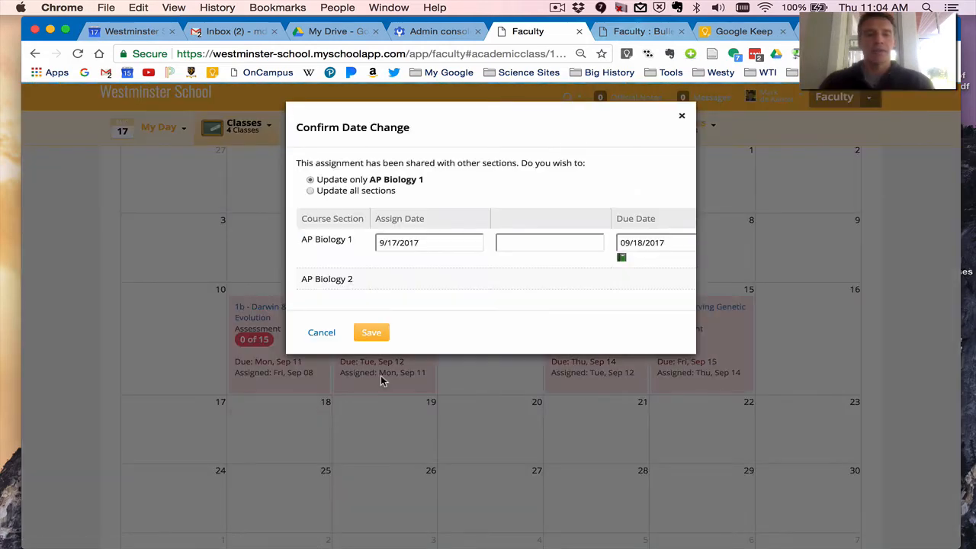
pyautogui.click(321, 333)
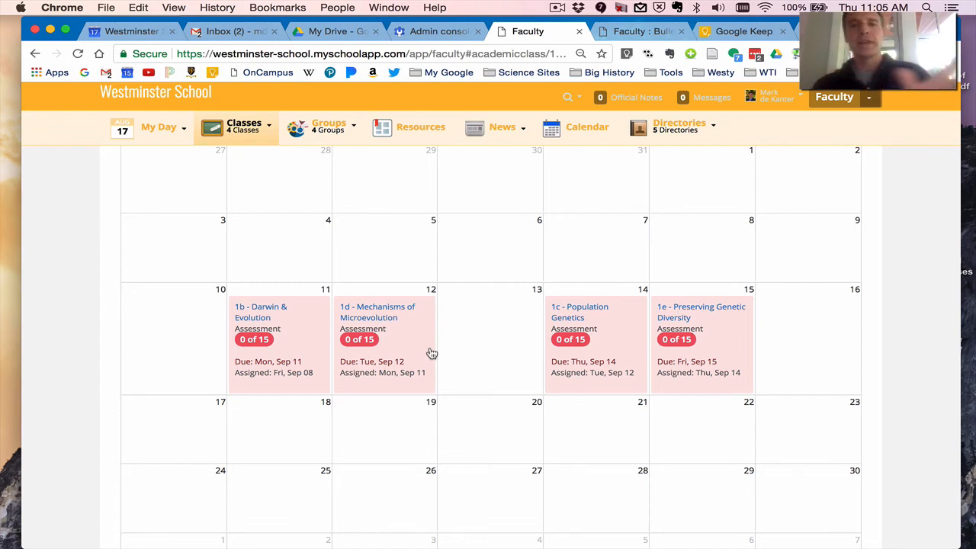
# Leave the assignment calendar and list the teacher's own groups from the 16 - 17 school year among the other classes.
pyautogui.scroll(5, 431, 353)
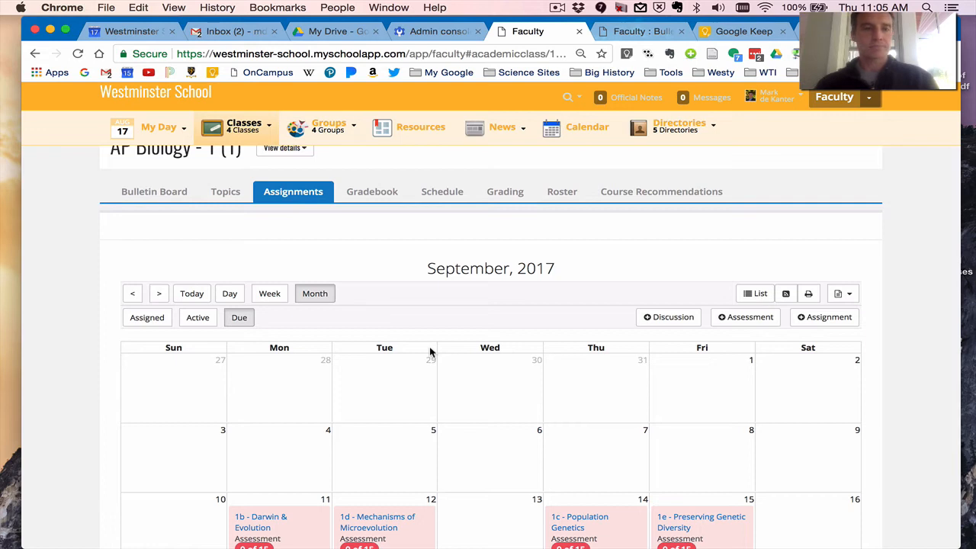
pyautogui.click(191, 195)
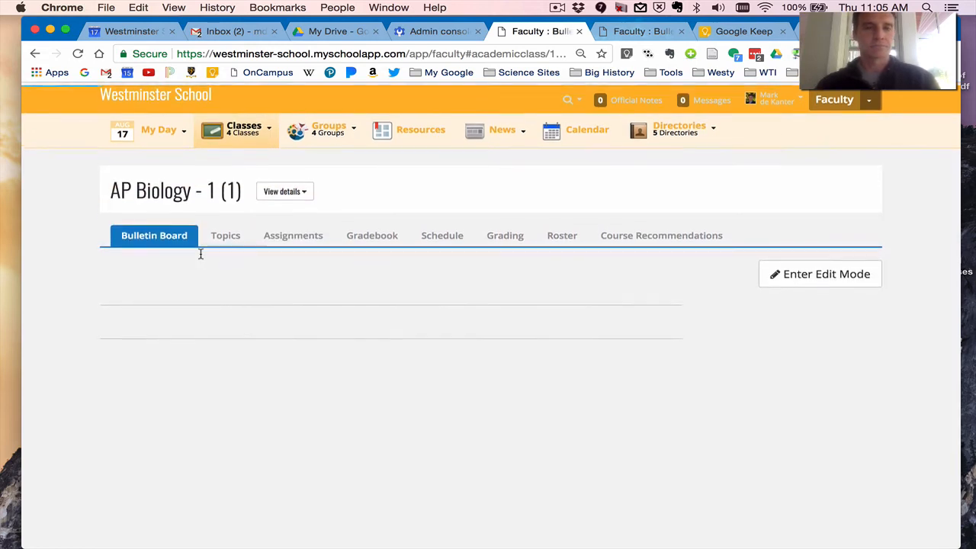
pyautogui.moveTo(262, 135)
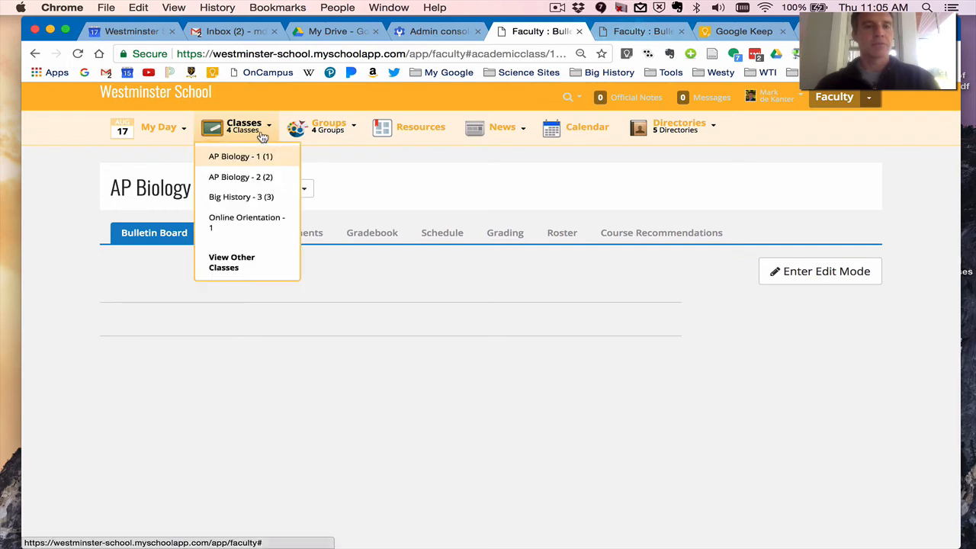
pyautogui.click(260, 262)
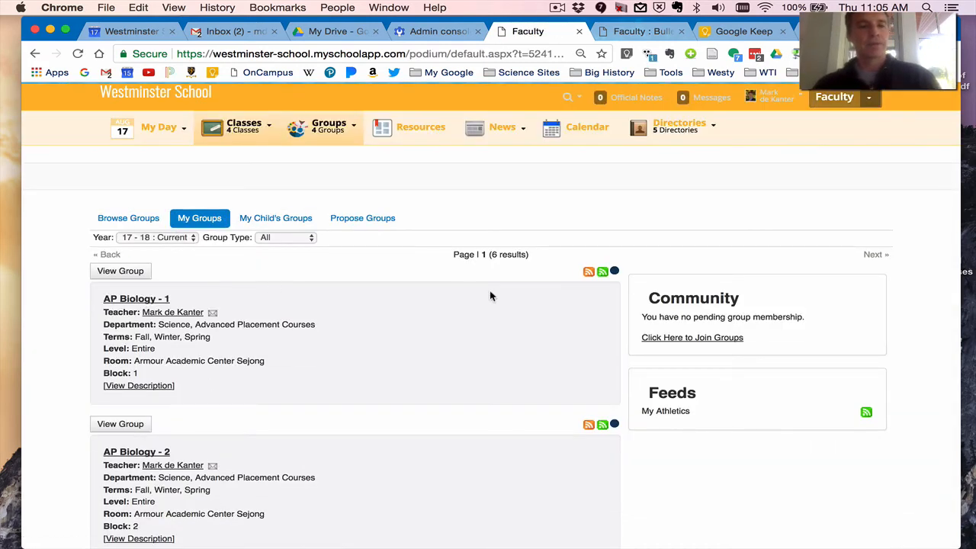
pyautogui.click(182, 237)
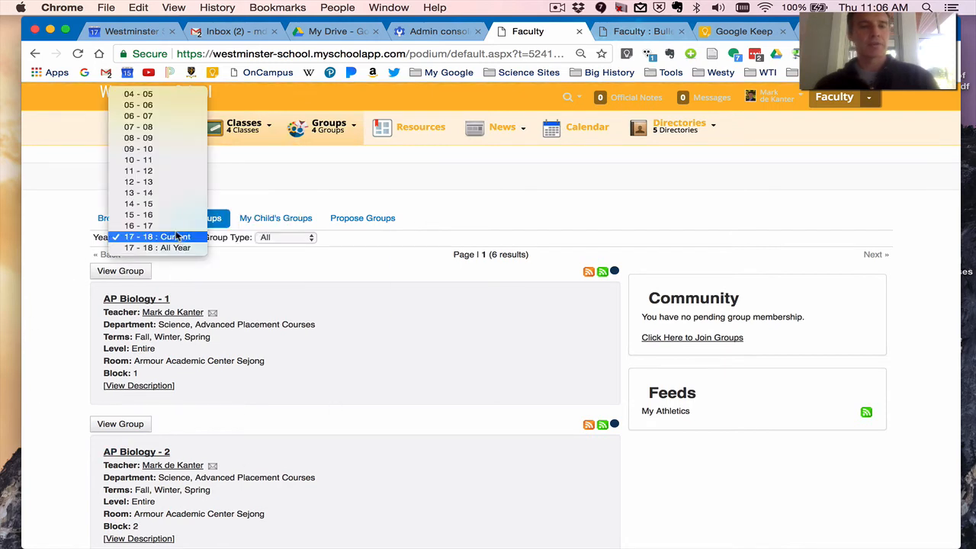
pyautogui.click(174, 233)
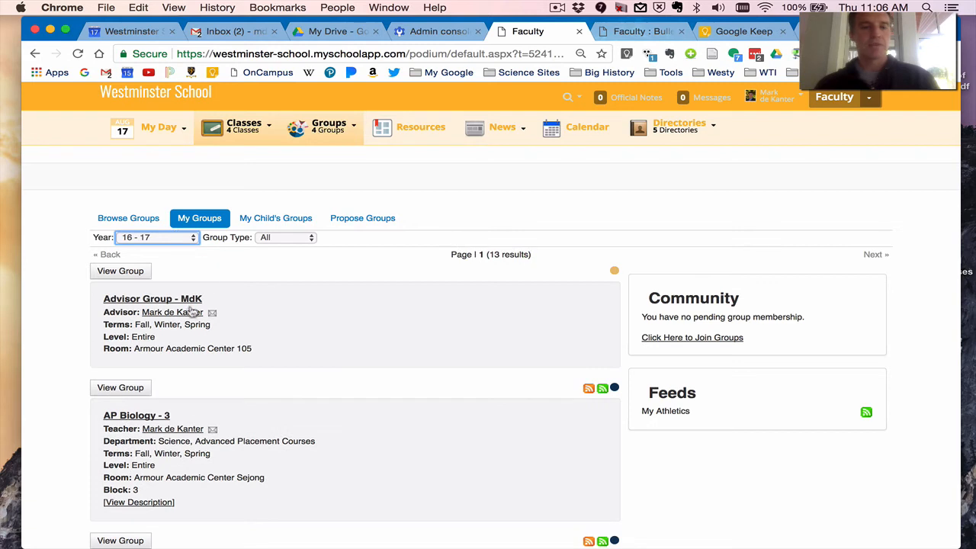
pyautogui.scroll(-2, 200, 382)
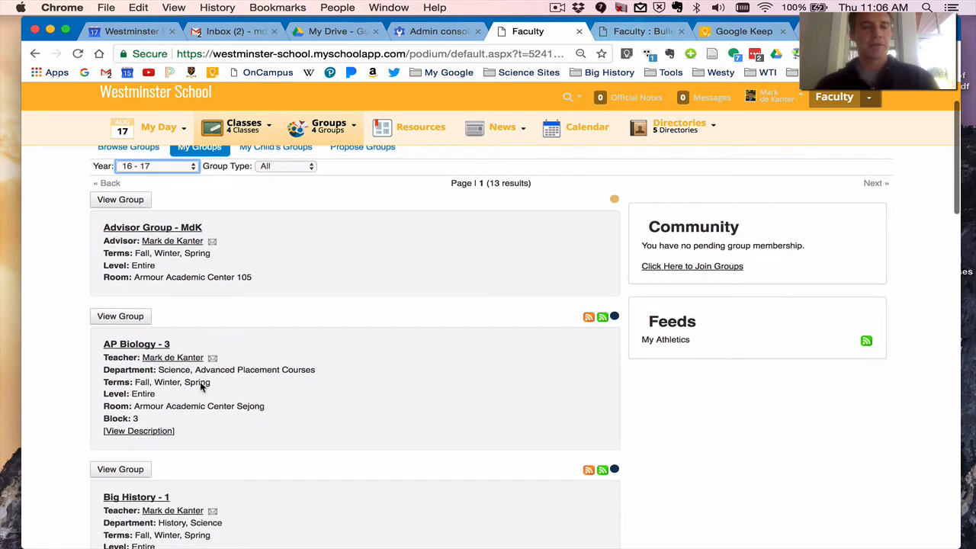
# Open the 16 - 17 AP Biology - 3 class page and look over its bulletin board content.
pyautogui.click(142, 345)
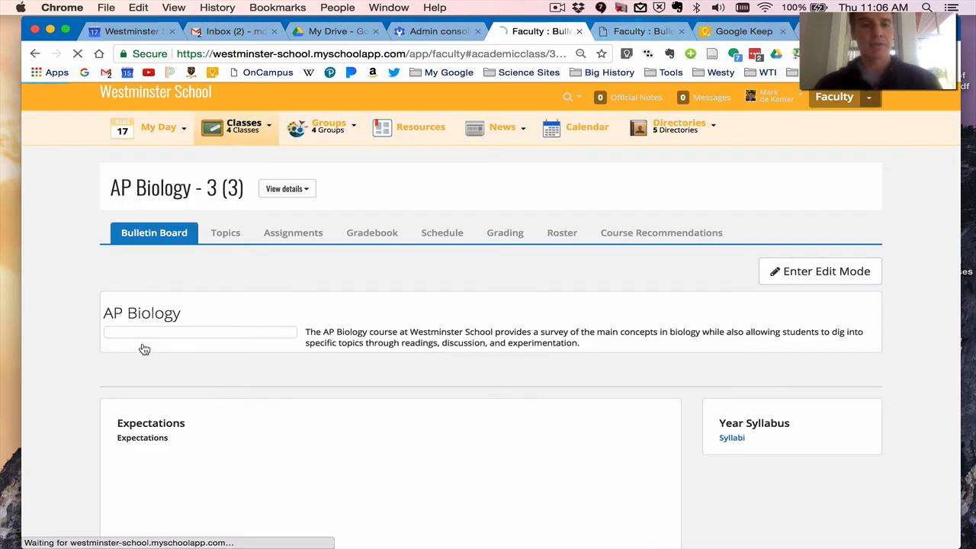
pyautogui.scroll(-3, 144, 349)
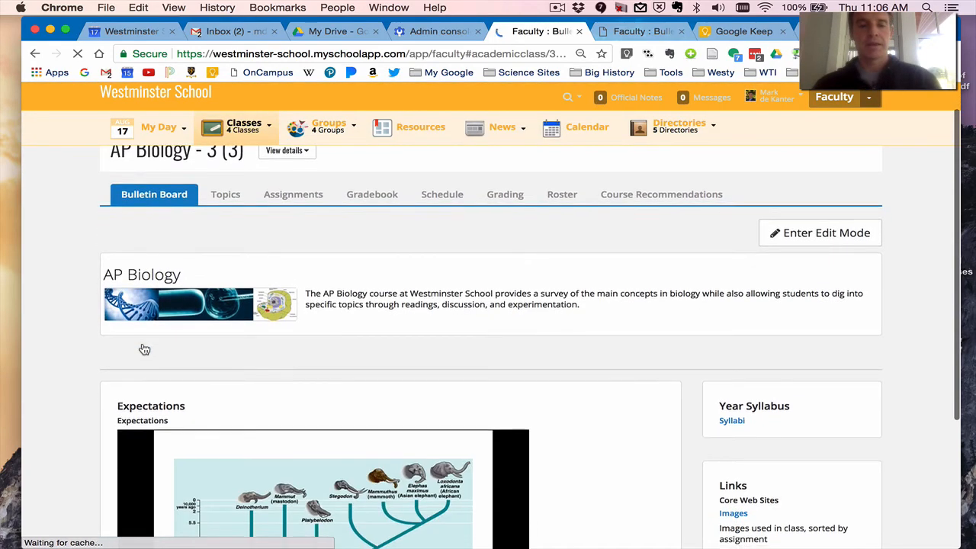
pyautogui.scroll(-2, 144, 348)
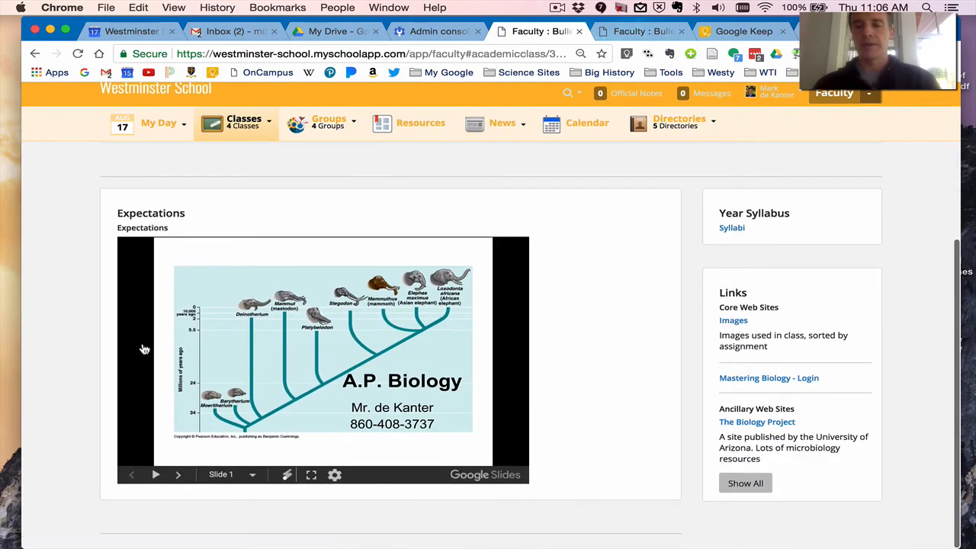
pyautogui.scroll(1, 144, 348)
pyautogui.scroll(3, 144, 349)
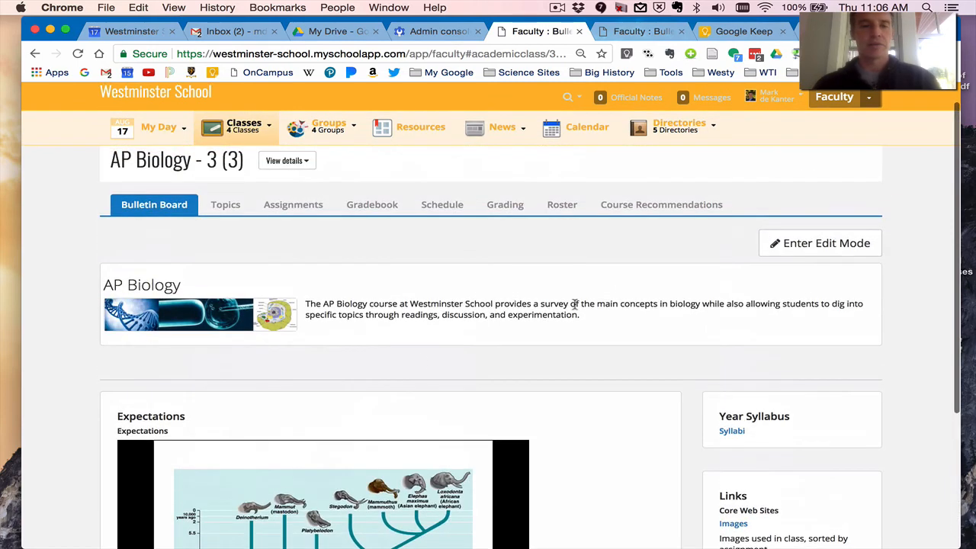
# Open the AP Biology - 3 bulletin board's Text block for editing and copy the whole course description.
pyautogui.click(816, 251)
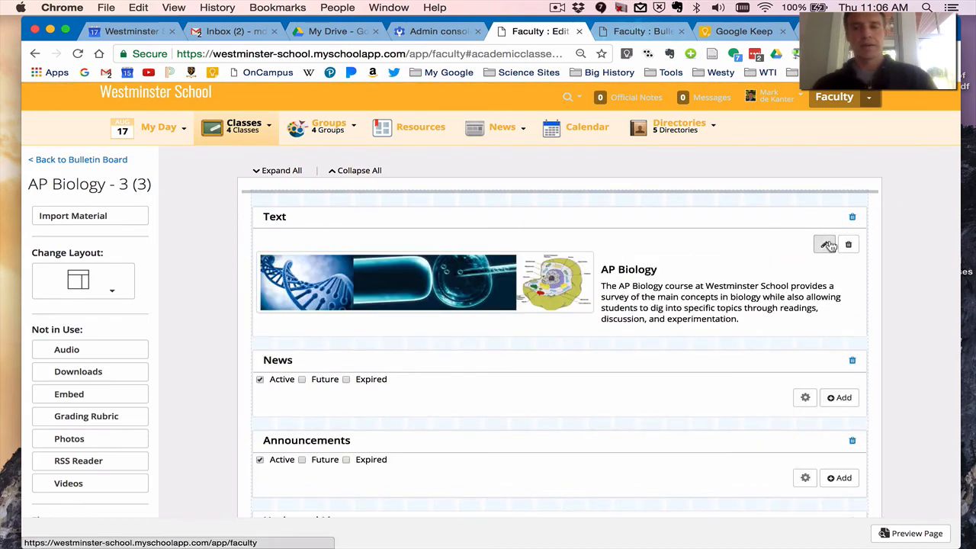
pyautogui.click(824, 245)
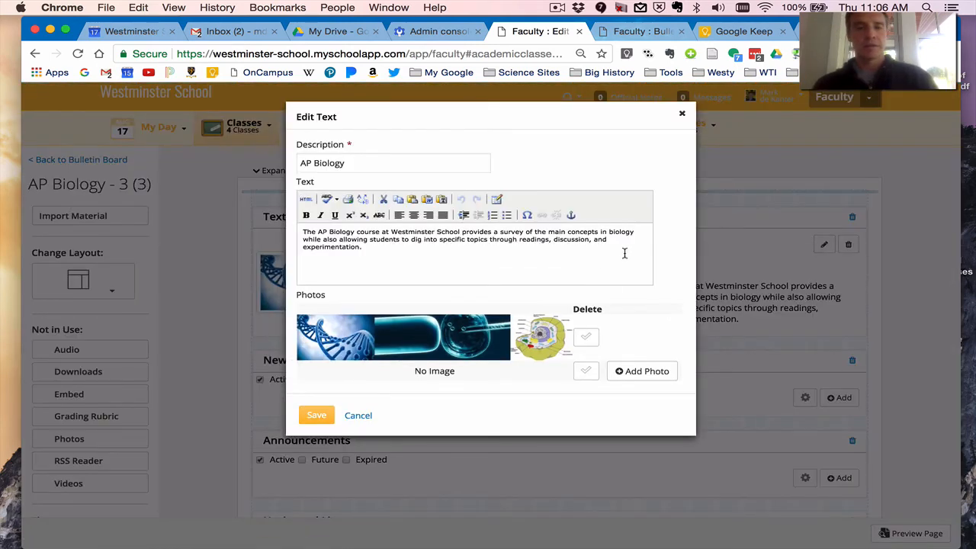
pyautogui.moveTo(623, 253); pyautogui.dragTo(293, 228)
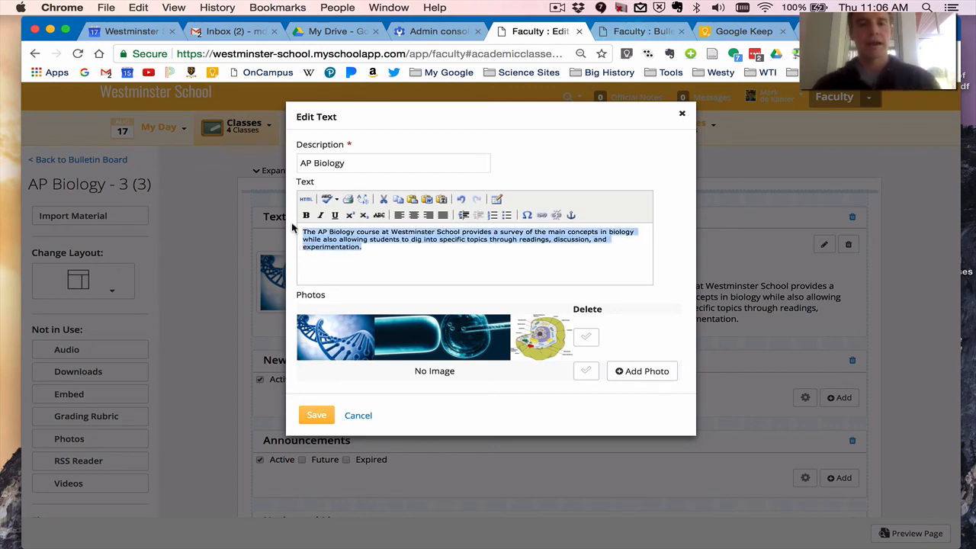
# Switch to the AP Biology - 1 bulletin board and paste the copied course description into its Text block.
pyautogui.click(632, 33)
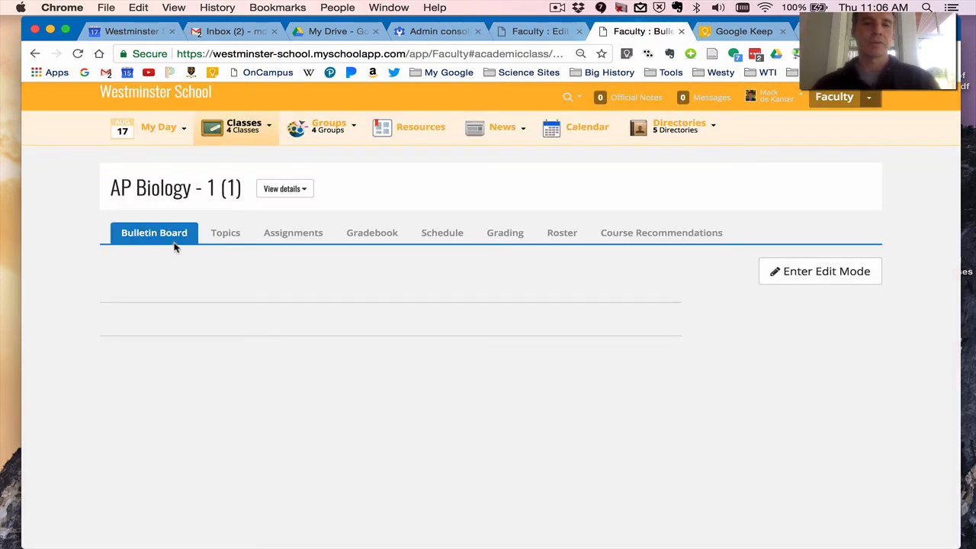
pyautogui.click(843, 271)
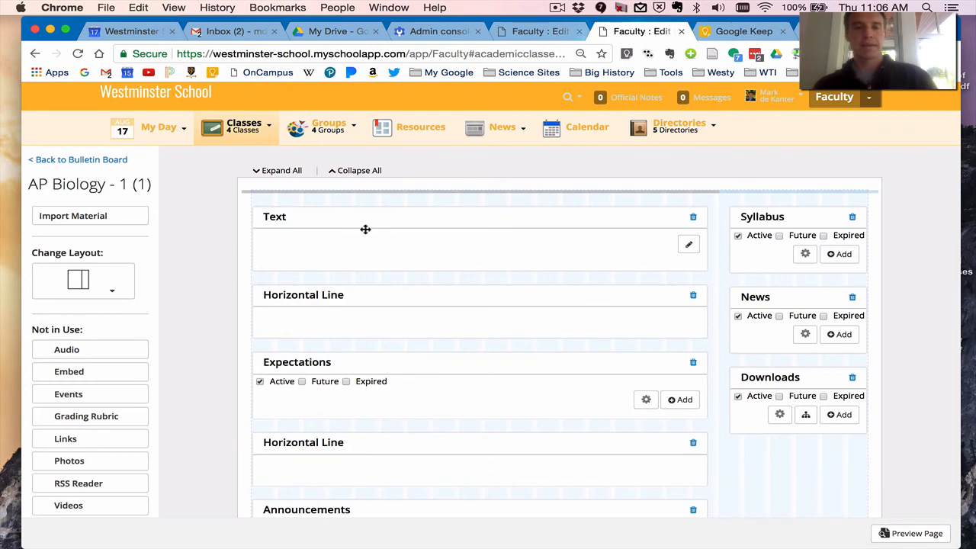
pyautogui.click(689, 245)
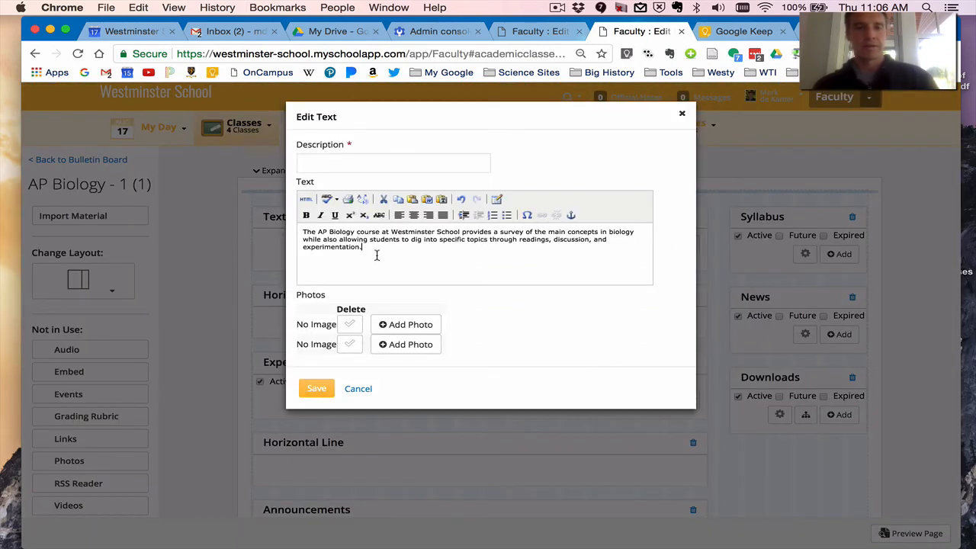
# Give the text block the description "AP Biology", save it, and return to the AP Biology - 1 bulletin board.
pyautogui.click(342, 170)
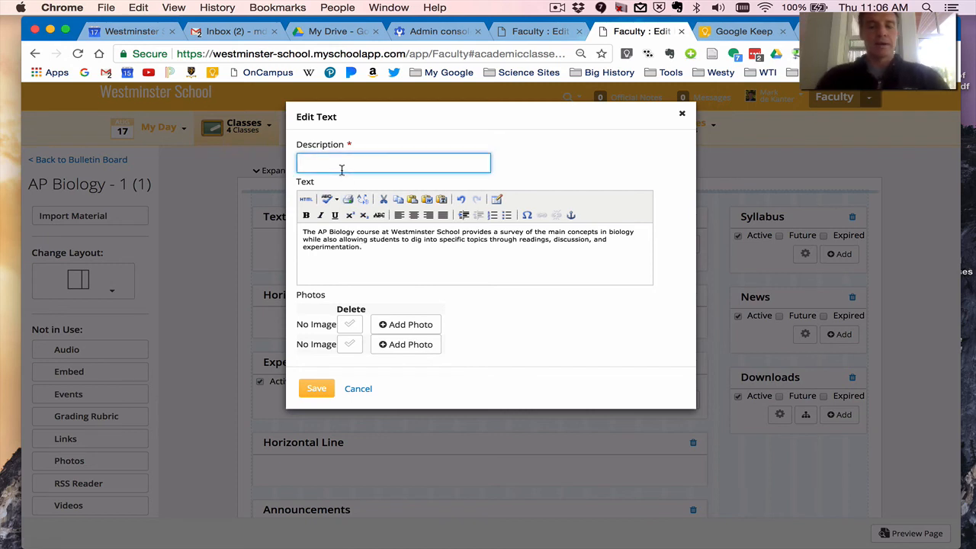
pyautogui.write('AP Biology ')
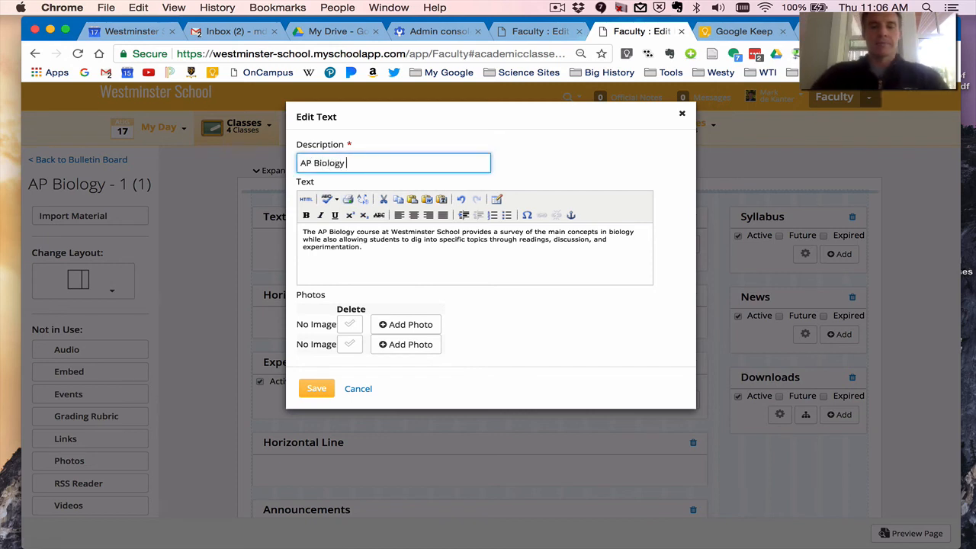
pyautogui.write('Course')
pyautogui.press('BackSpace')
pyautogui.press('BackSpace')
pyautogui.press('BackSpace')
pyautogui.press('BackSpace')
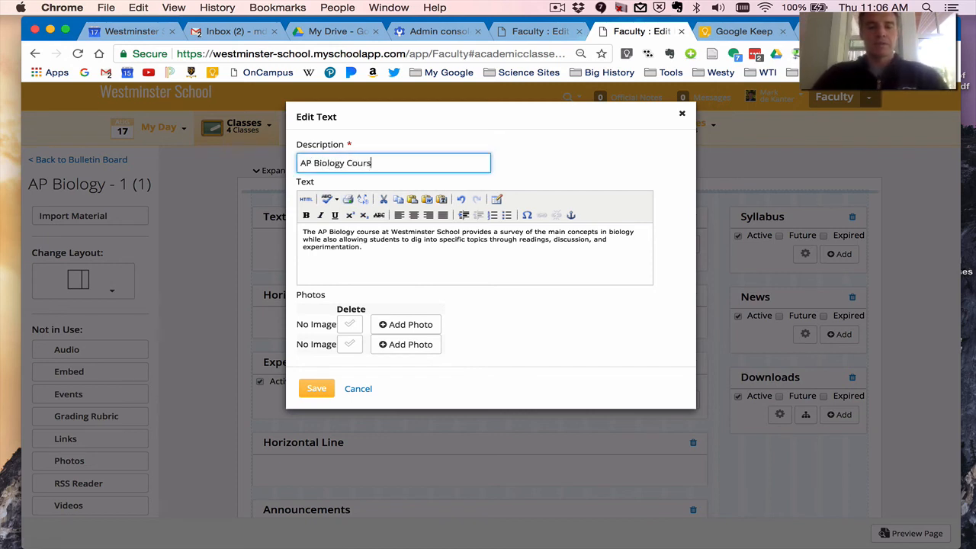
pyautogui.press('BackSpace')
pyautogui.press('BackSpace')
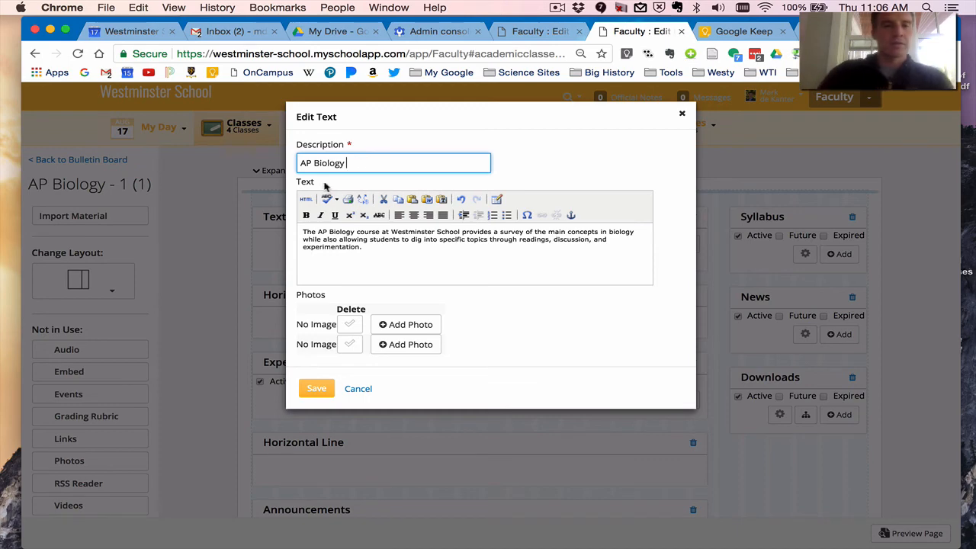
pyautogui.click(315, 389)
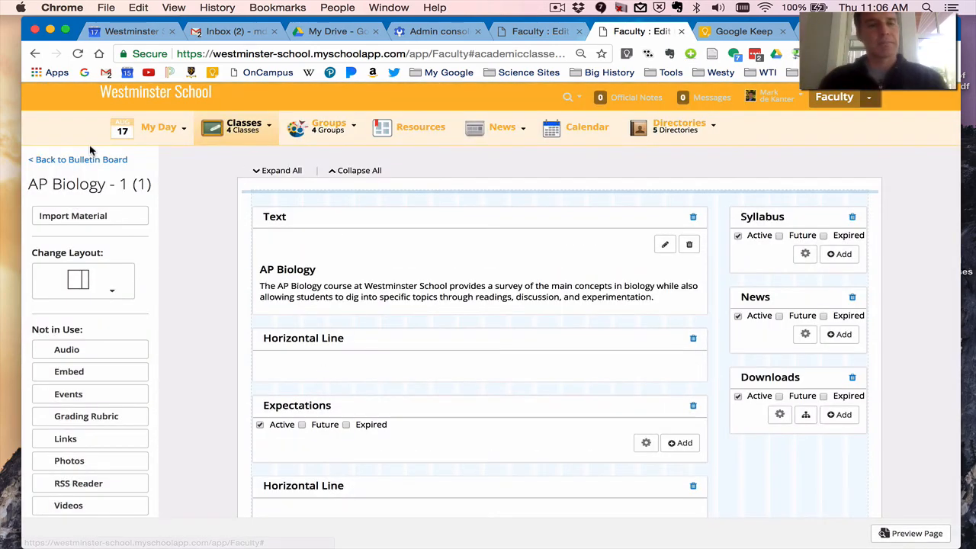
pyautogui.click(96, 160)
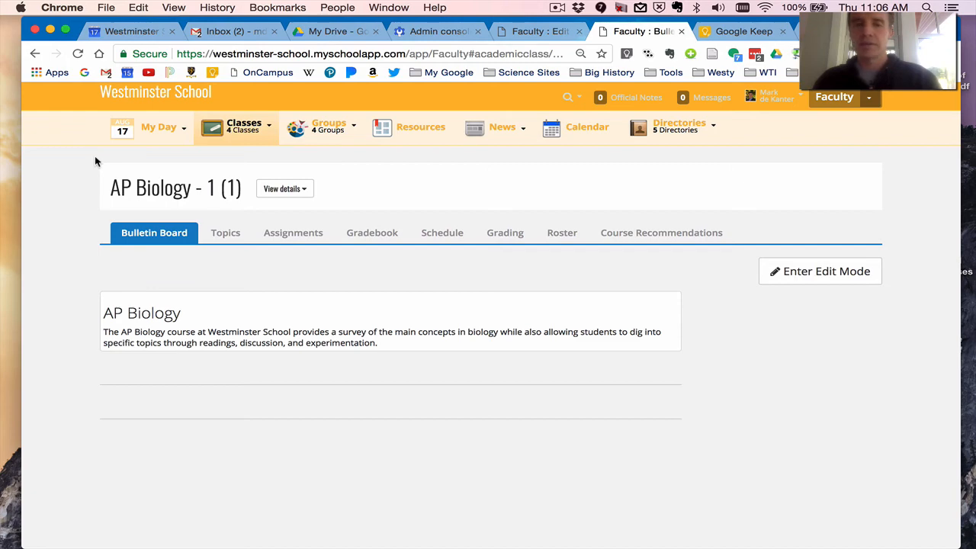
# Cancel the open text edit in last year's AP Biology - 3 and return to its bulletin board.
pyautogui.click(534, 31)
pyautogui.click(353, 416)
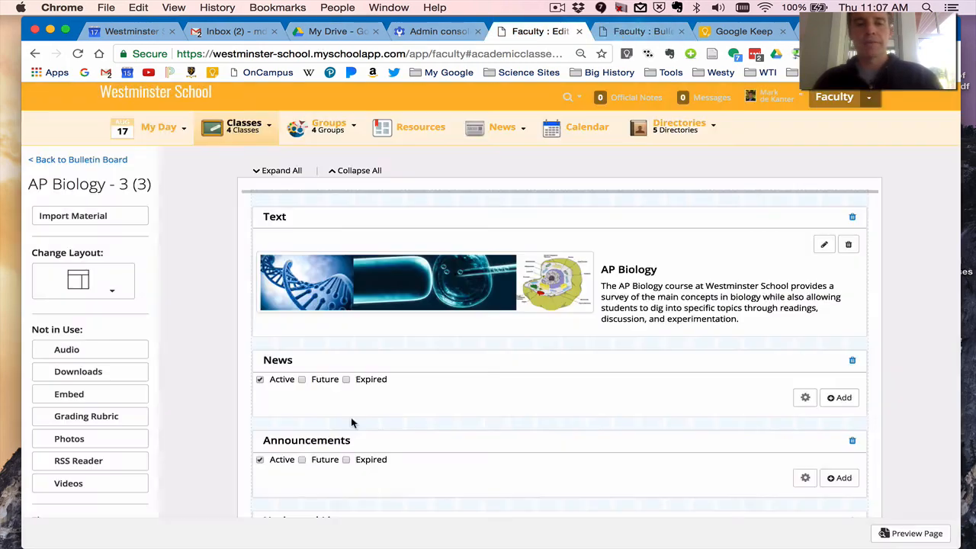
pyautogui.click(72, 162)
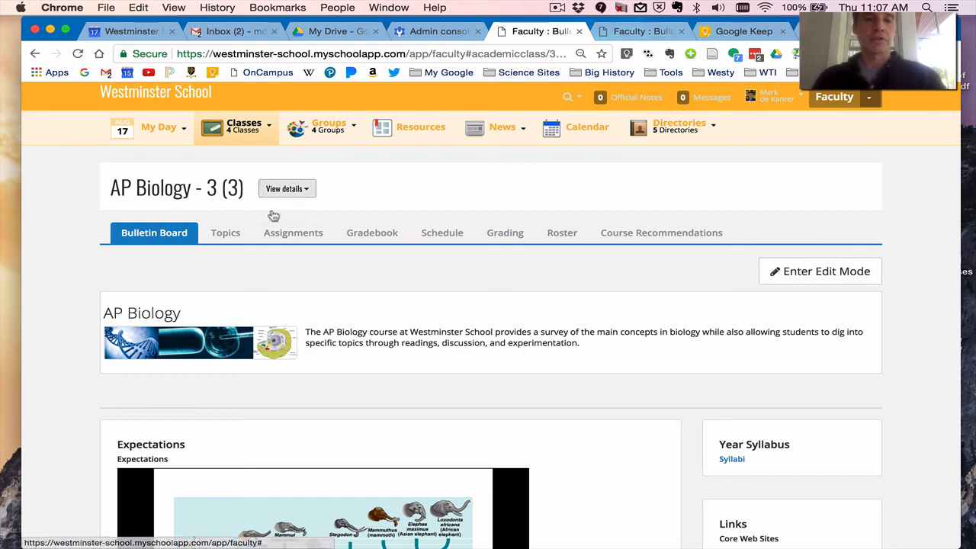
# Open the assignments of the current AP Biology - 2 class and start an assignment import.
pyautogui.moveTo(239, 131)
pyautogui.click(245, 177)
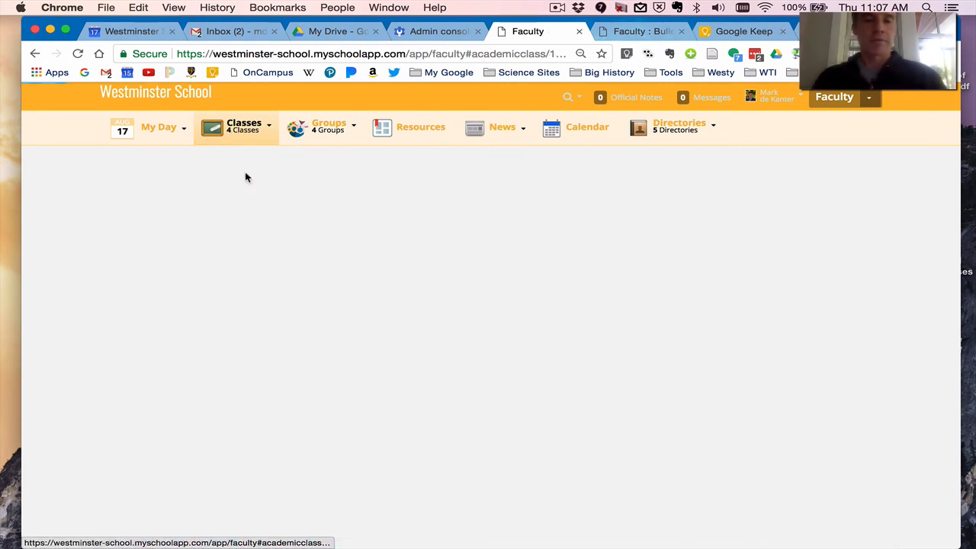
pyautogui.click(274, 244)
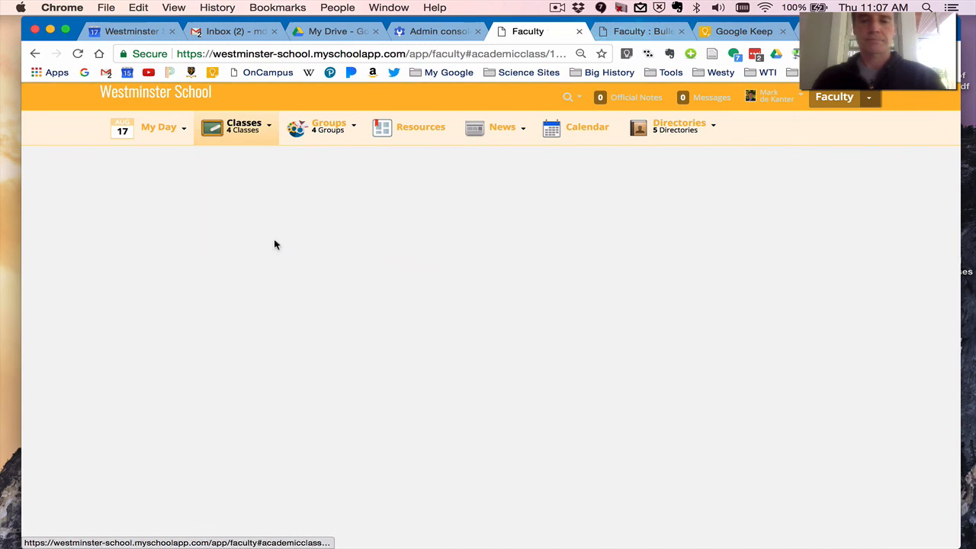
pyautogui.click(751, 364)
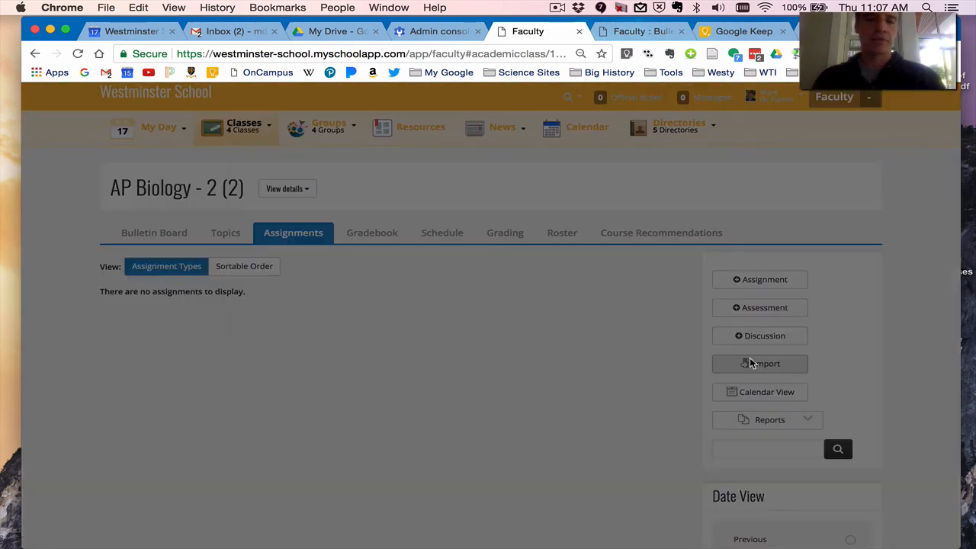
# List the 2016 - 2017 Fall Trimester assignments of a colleague's Biology Honors - 1 section for import.
pyautogui.click(293, 168)
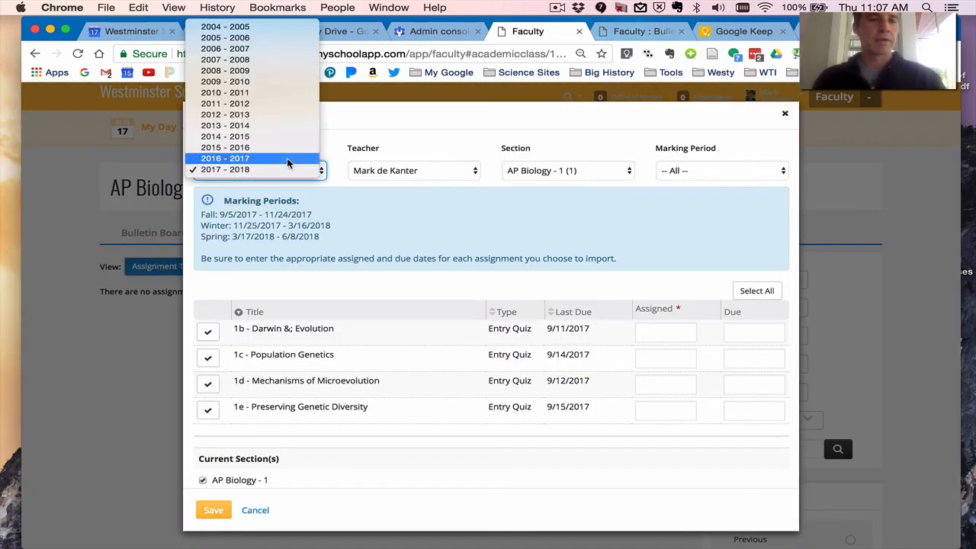
pyautogui.click(287, 163)
pyautogui.click(355, 173)
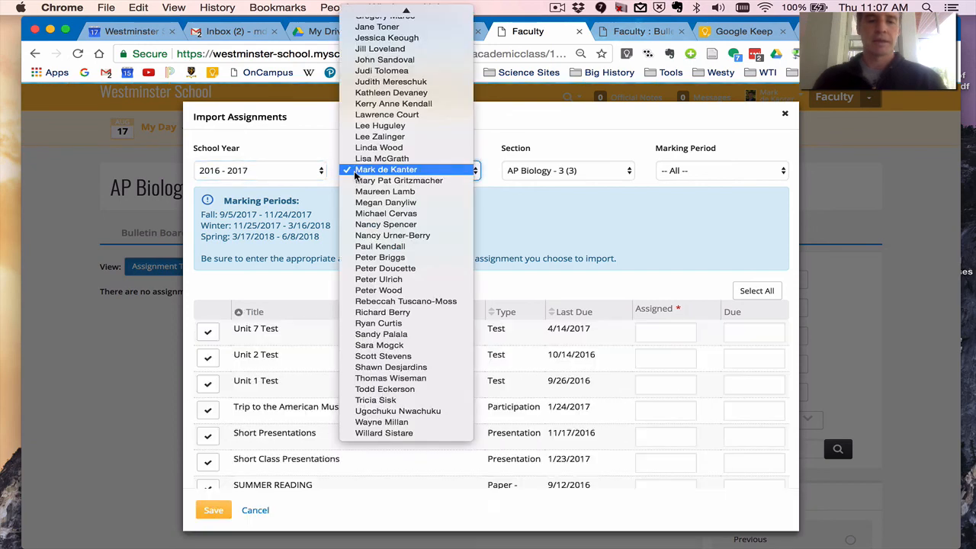
pyautogui.click(388, 379)
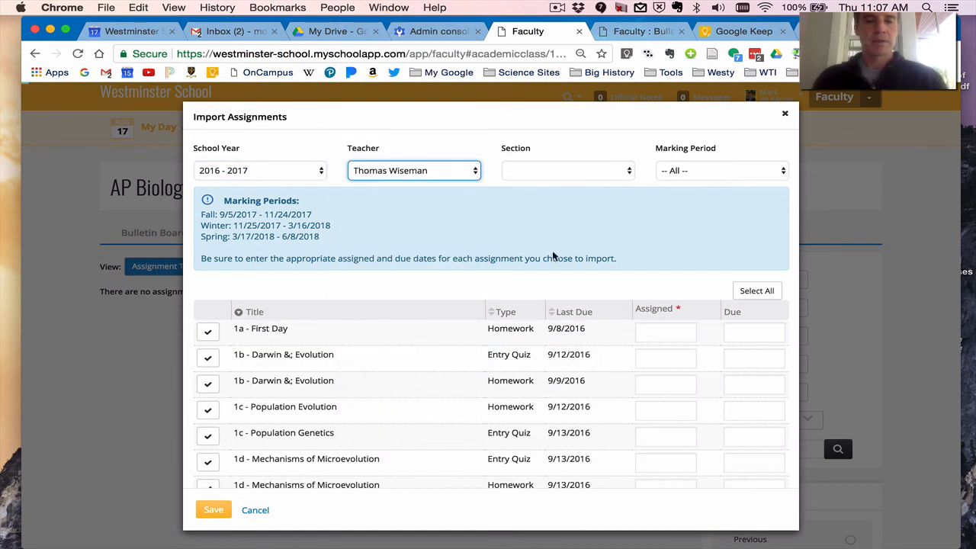
pyautogui.click(675, 167)
pyautogui.click(679, 179)
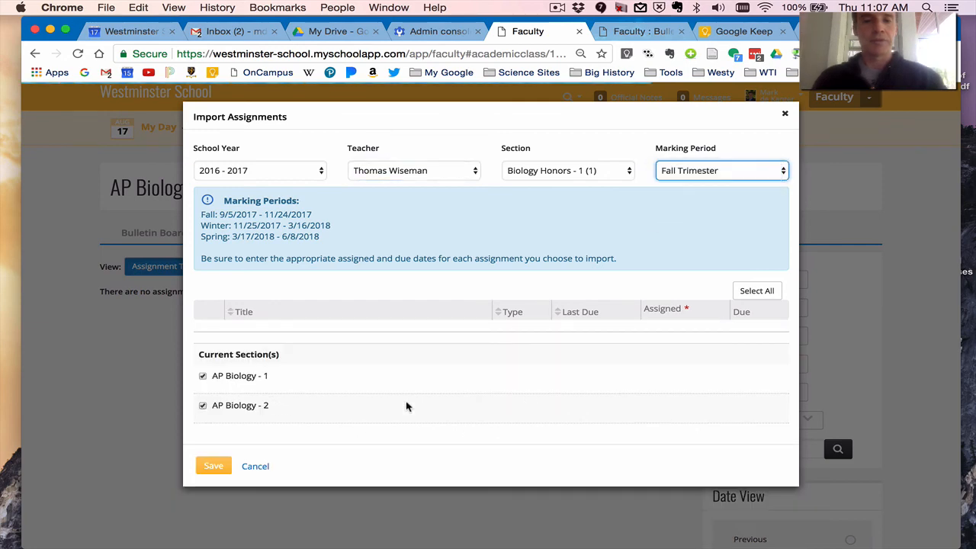
# Sort the colleague's importable assignments by last due date and look through the list.
pyautogui.scroll(-2, 407, 407)
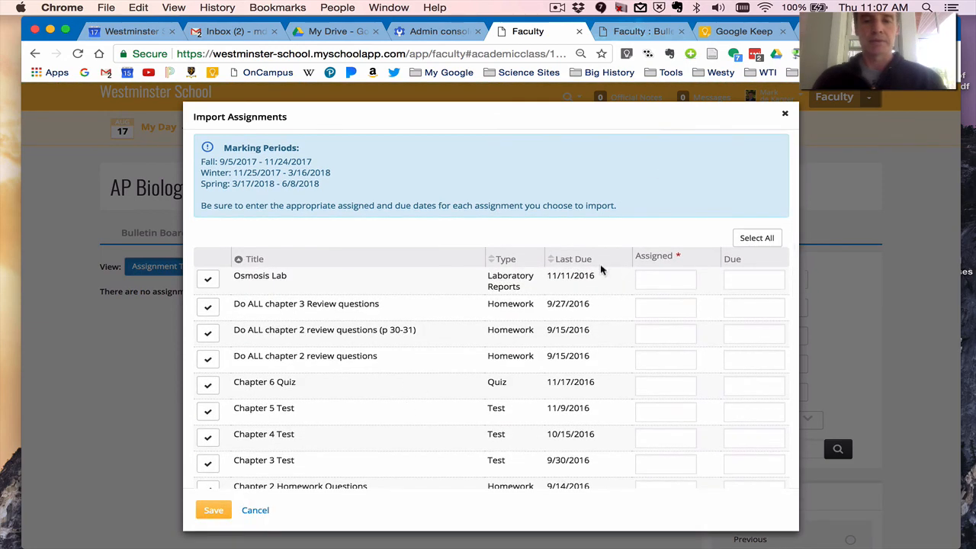
pyautogui.click(564, 259)
pyautogui.scroll(-4, 508, 390)
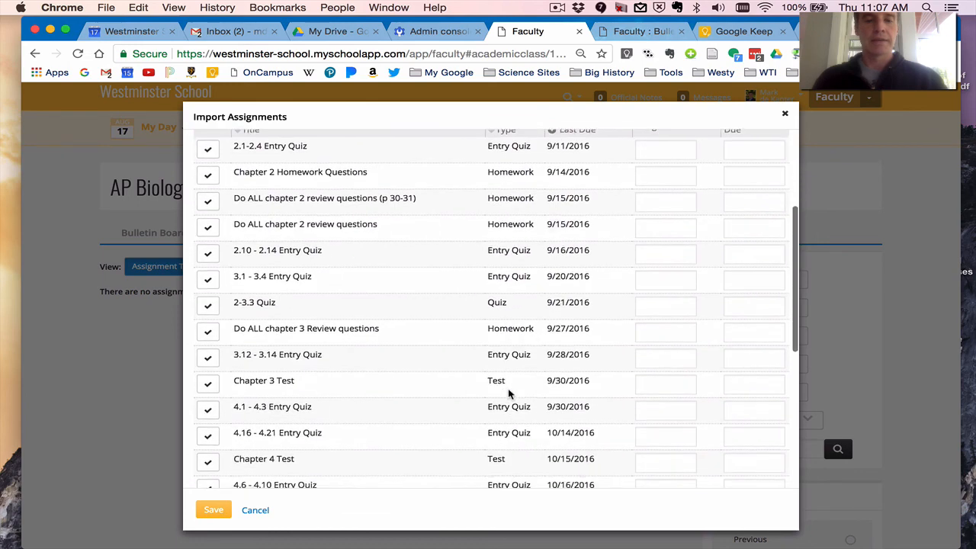
pyautogui.scroll(5, 509, 392)
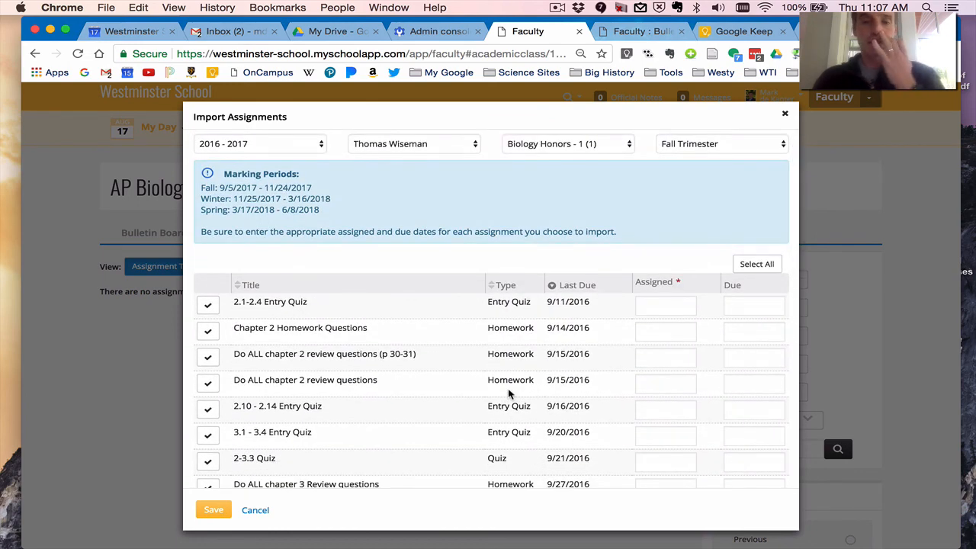